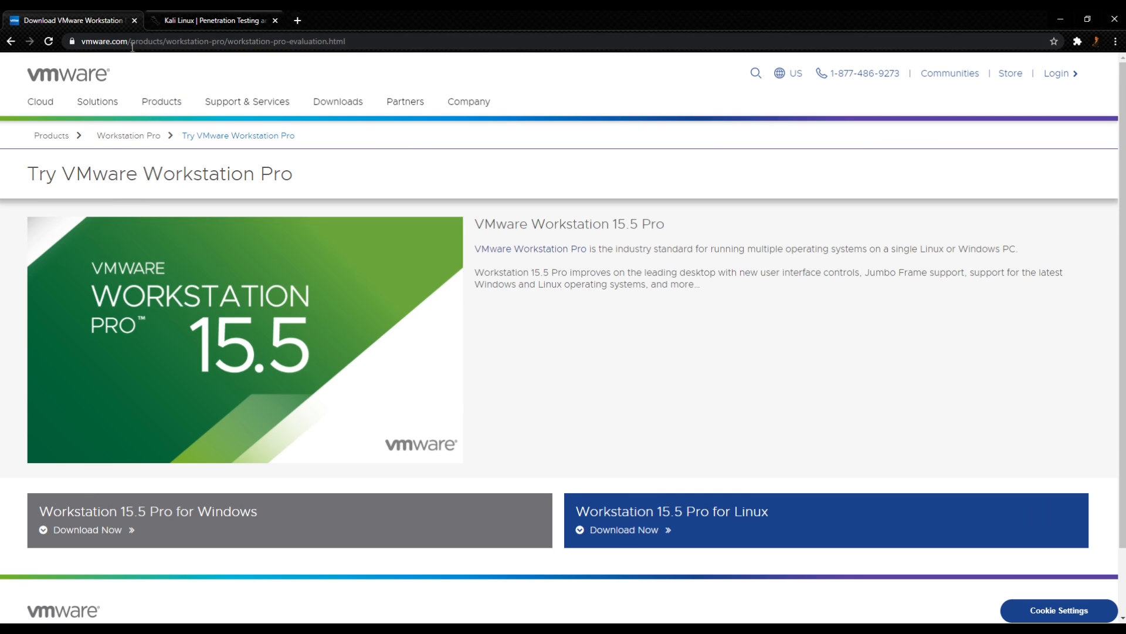
Step: Close the existing Kali Linux tab and open kali.org in a new browser tab
click(169, 22)
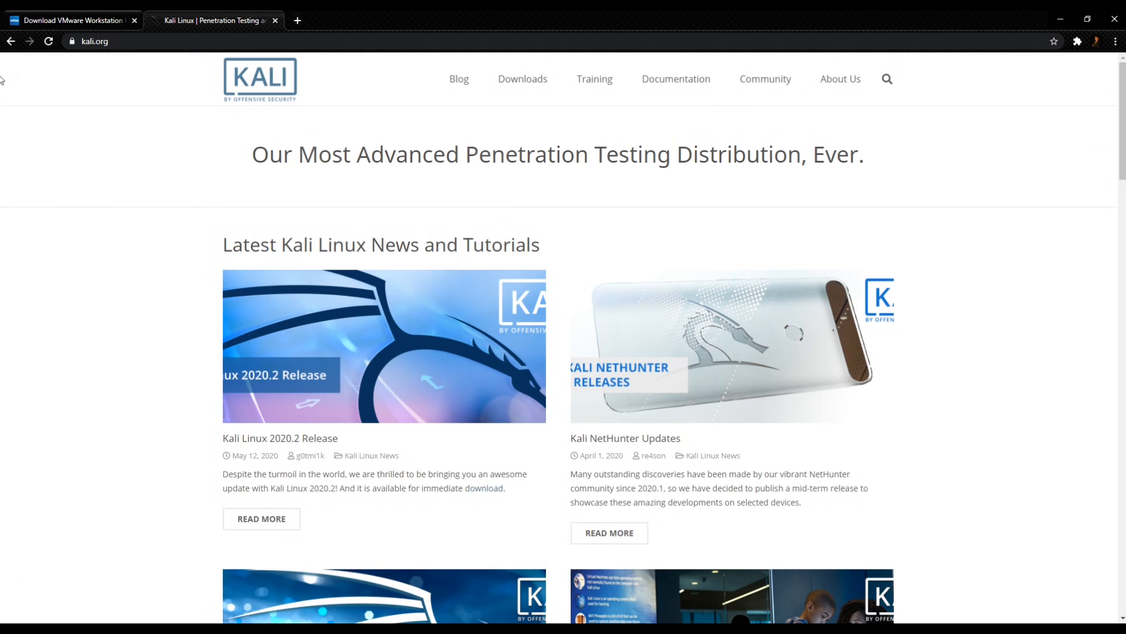
click(275, 20)
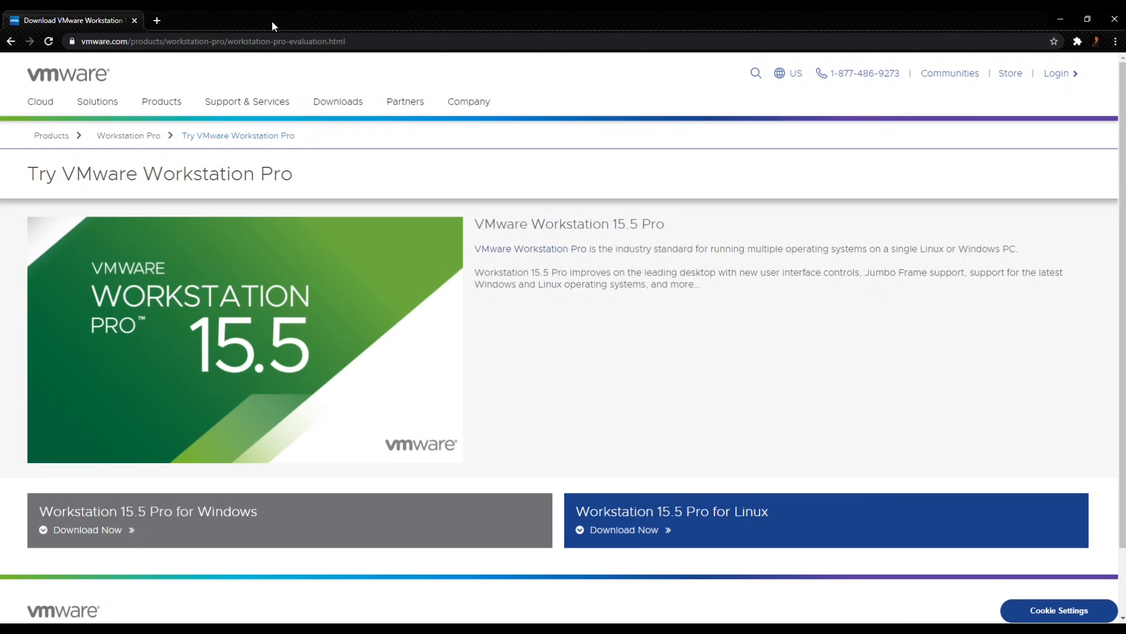
key(ctrl+t)
text(kali.org)
key(Return)
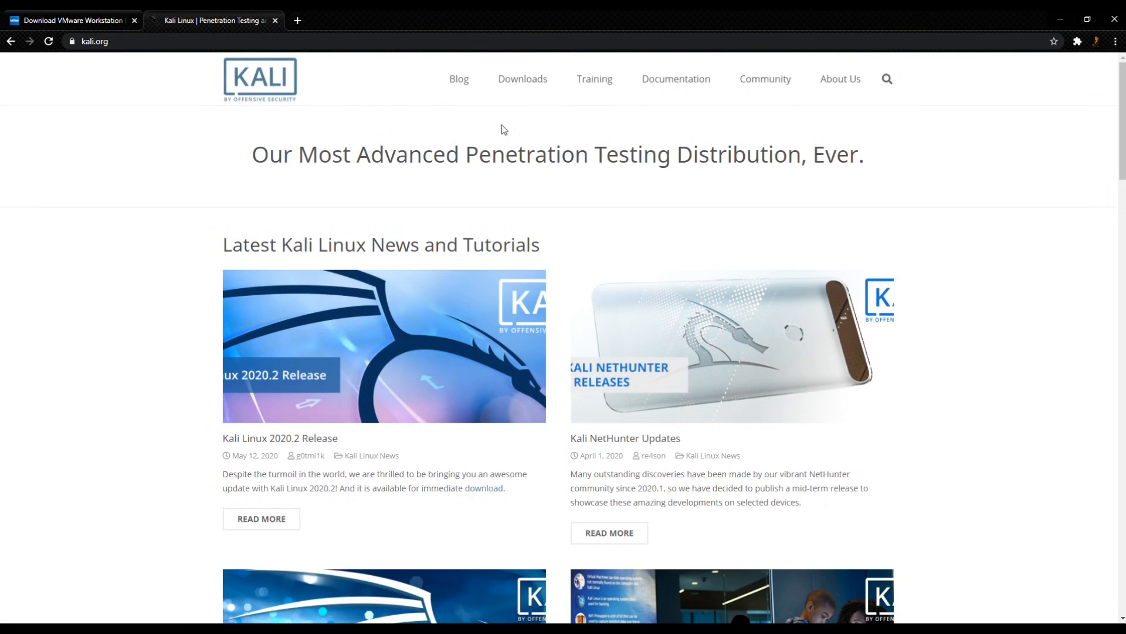
Step: Go through the Kali Linux downloads page to the Offensive Security VM download page for Kali Linux 64-bit VMware
click(526, 81)
scroll(418, 207, down, 3)
scroll(334, 231, down, 9)
scroll(357, 196, up, 12)
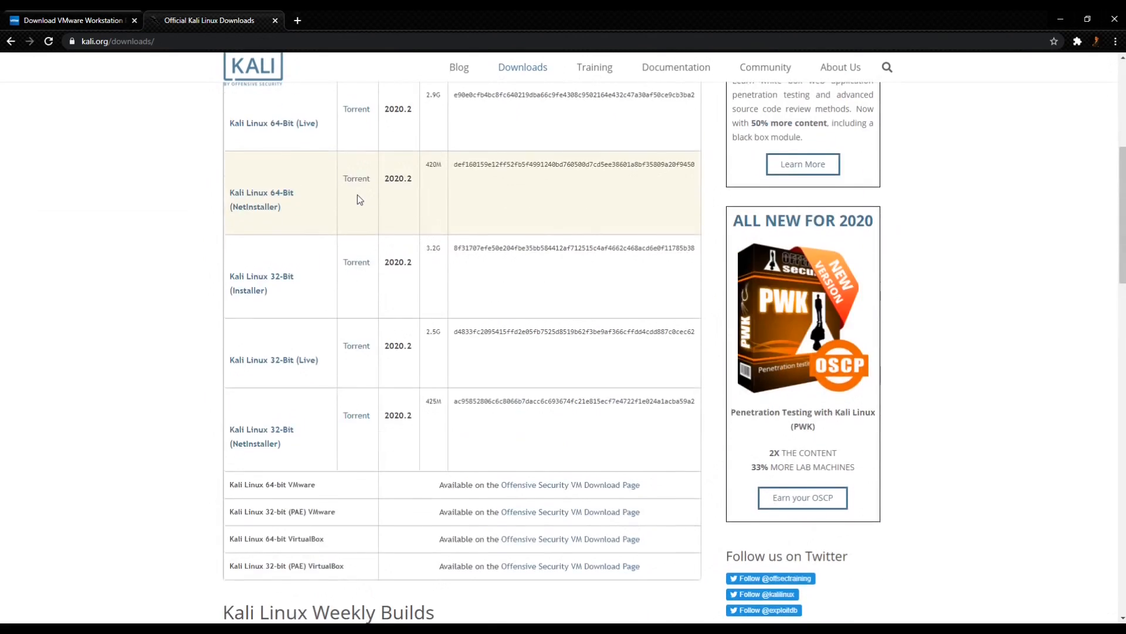
scroll(284, 375, down, 7)
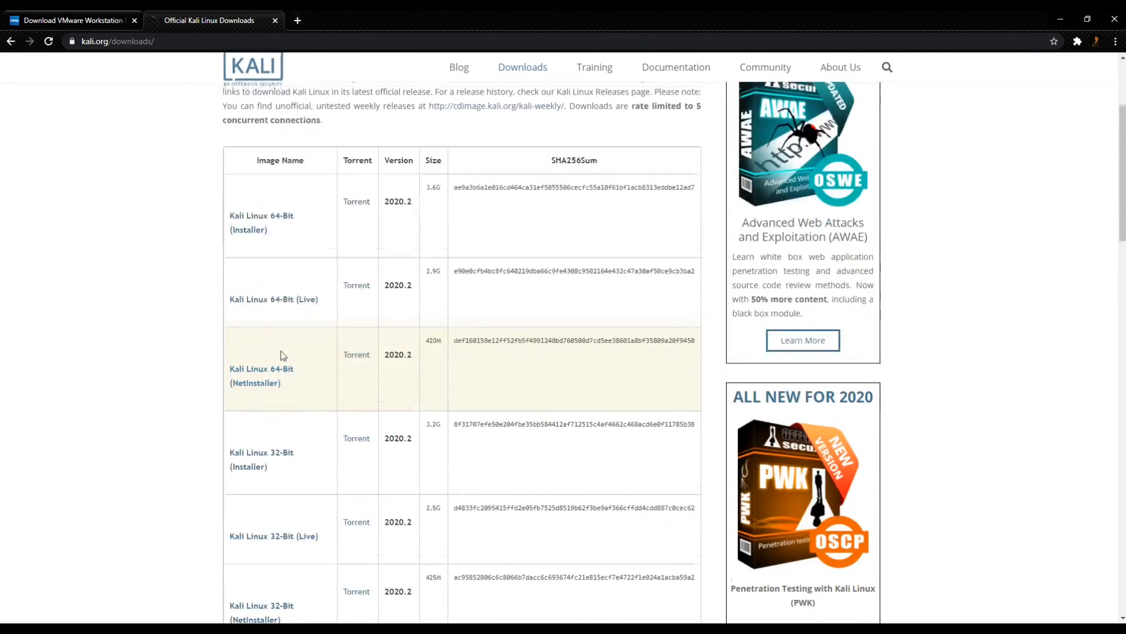
scroll(276, 329, down, 5)
scroll(276, 336, up, 7)
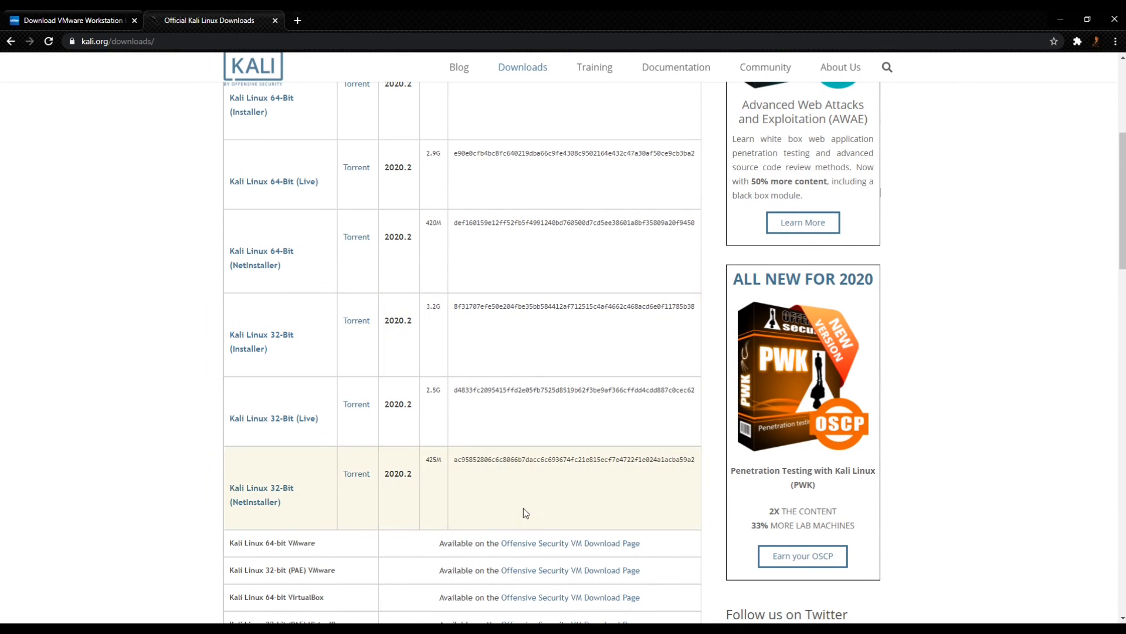
scroll(523, 508, down, 1)
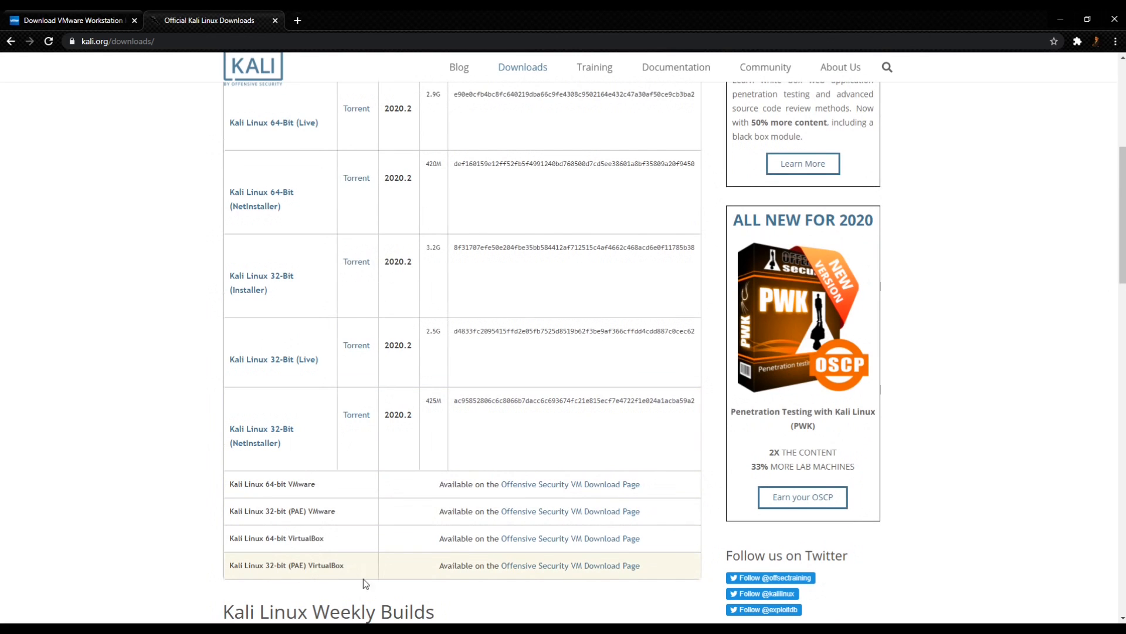
drag(310, 487, 263, 487)
click(158, 450)
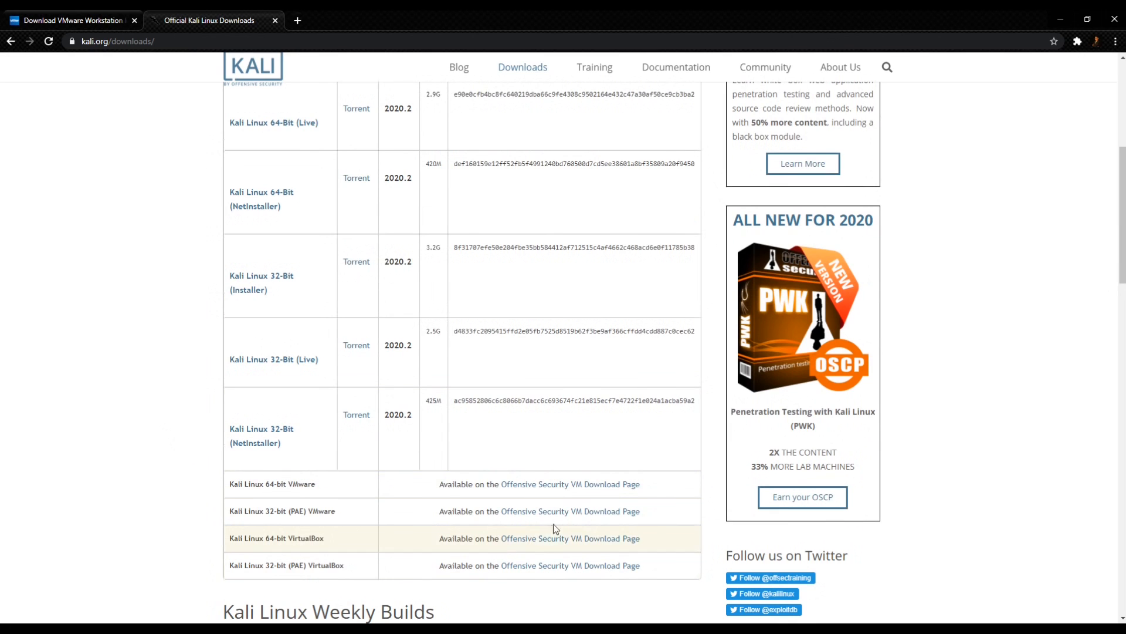
click(561, 486)
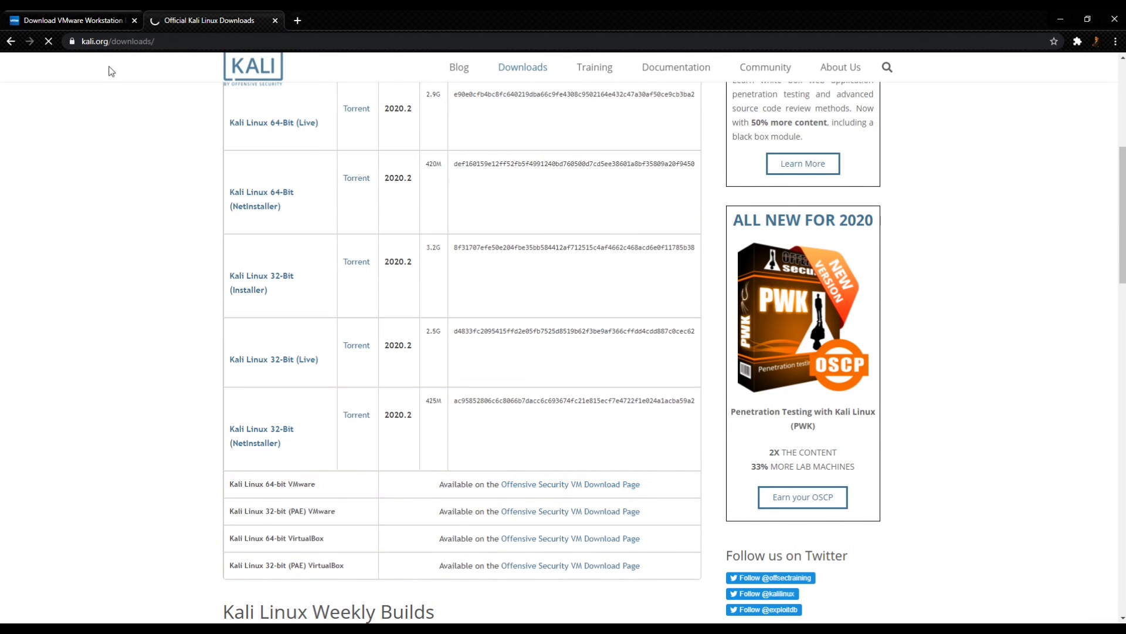
Step: Start downloading the Kali Linux VMware 64-bit 2020.2a image and cancel the download
scroll(254, 199, down, 8)
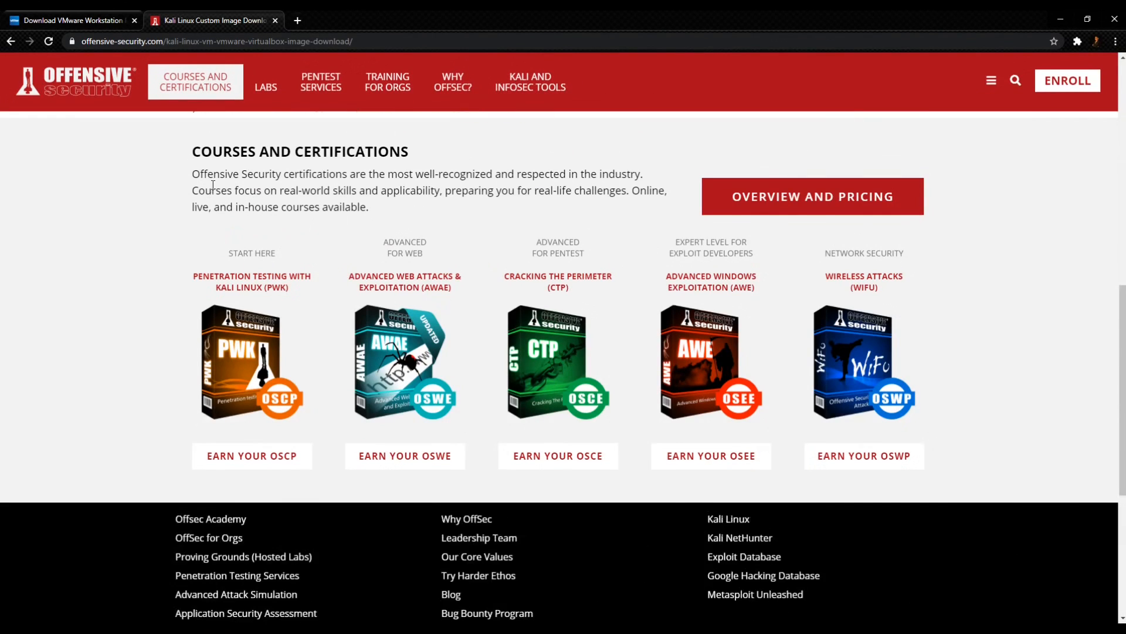
scroll(224, 203, up, 10)
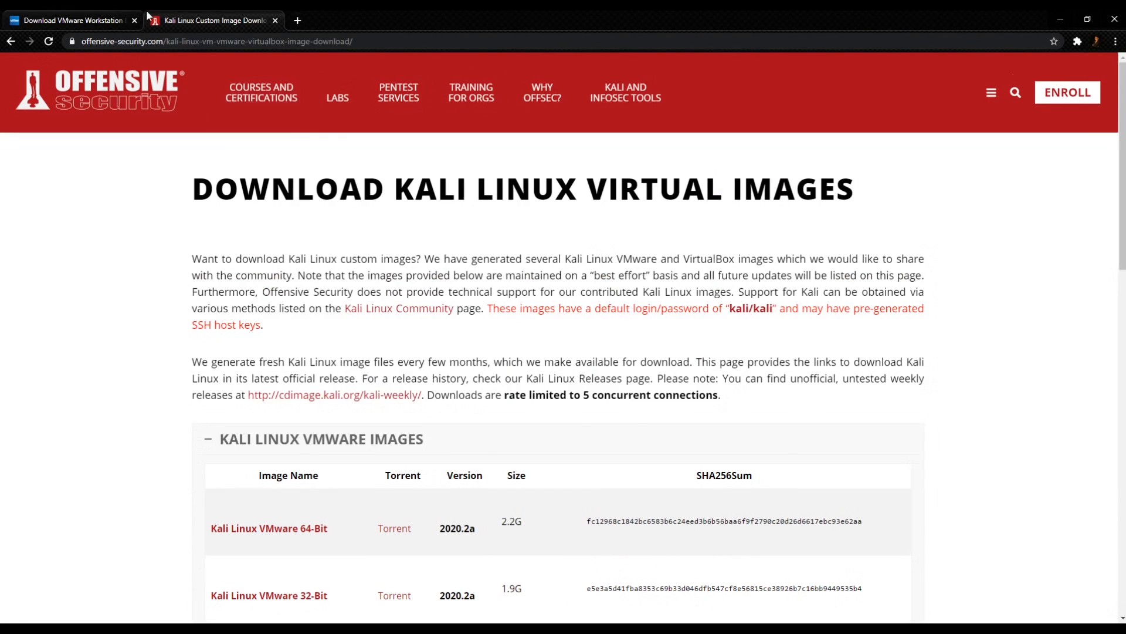
scroll(360, 244, down, 3)
scroll(324, 315, up, 3)
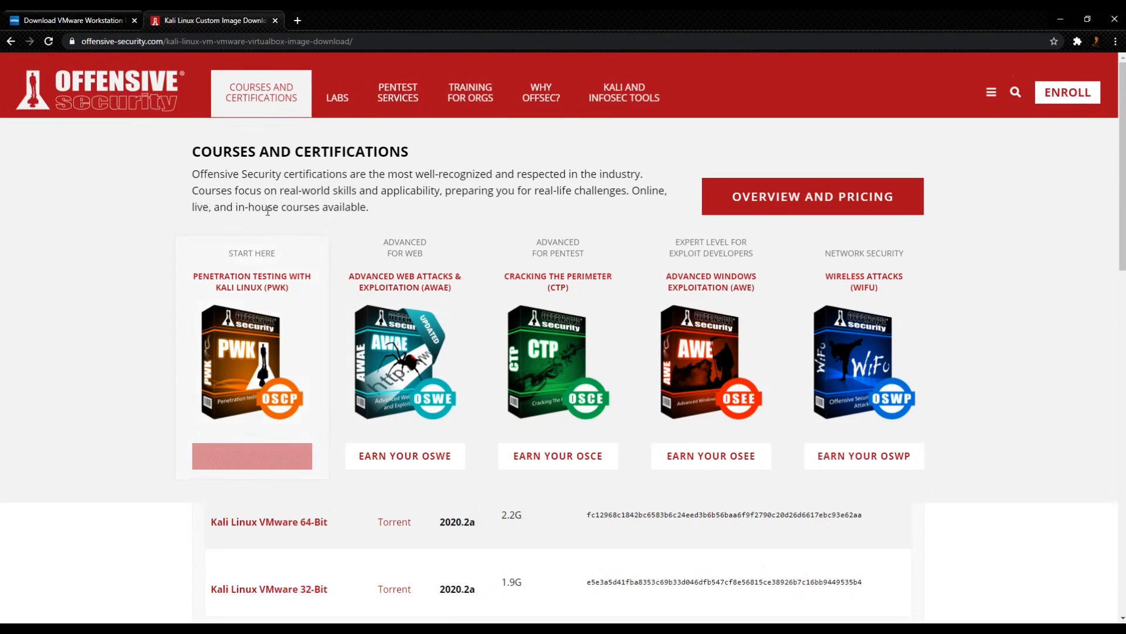
scroll(169, 479, down, 2)
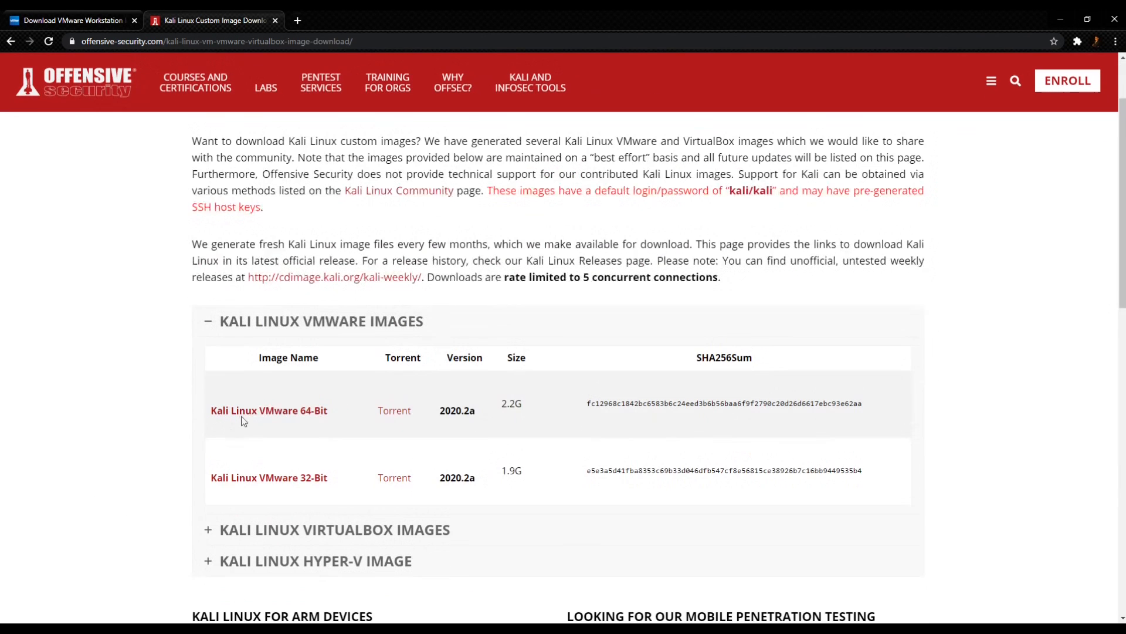
click(271, 412)
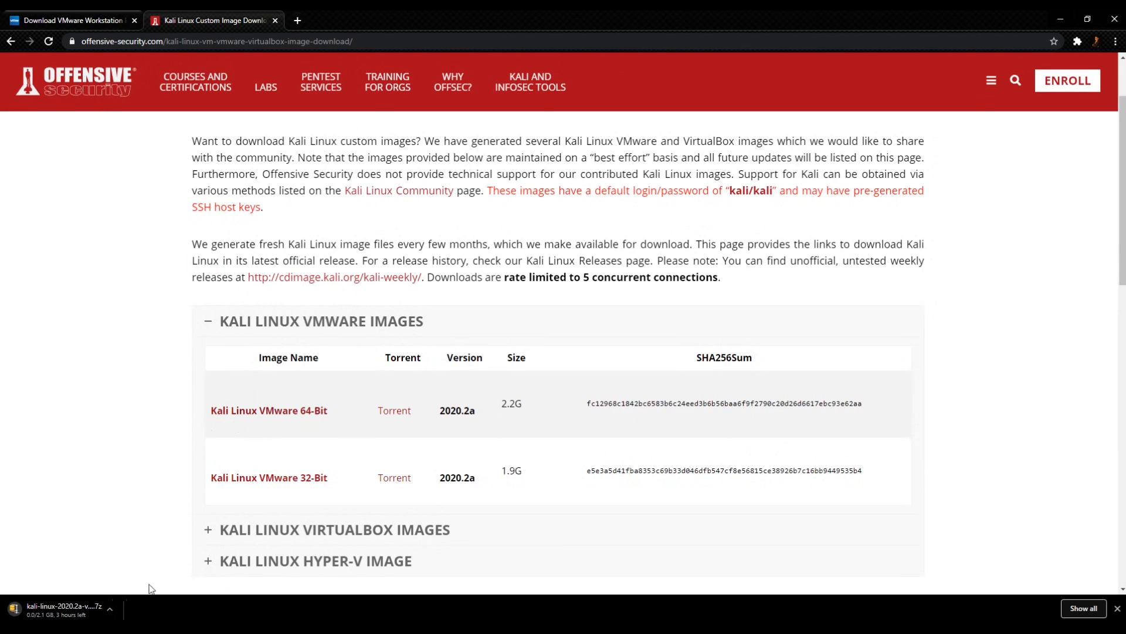
click(119, 610)
click(127, 592)
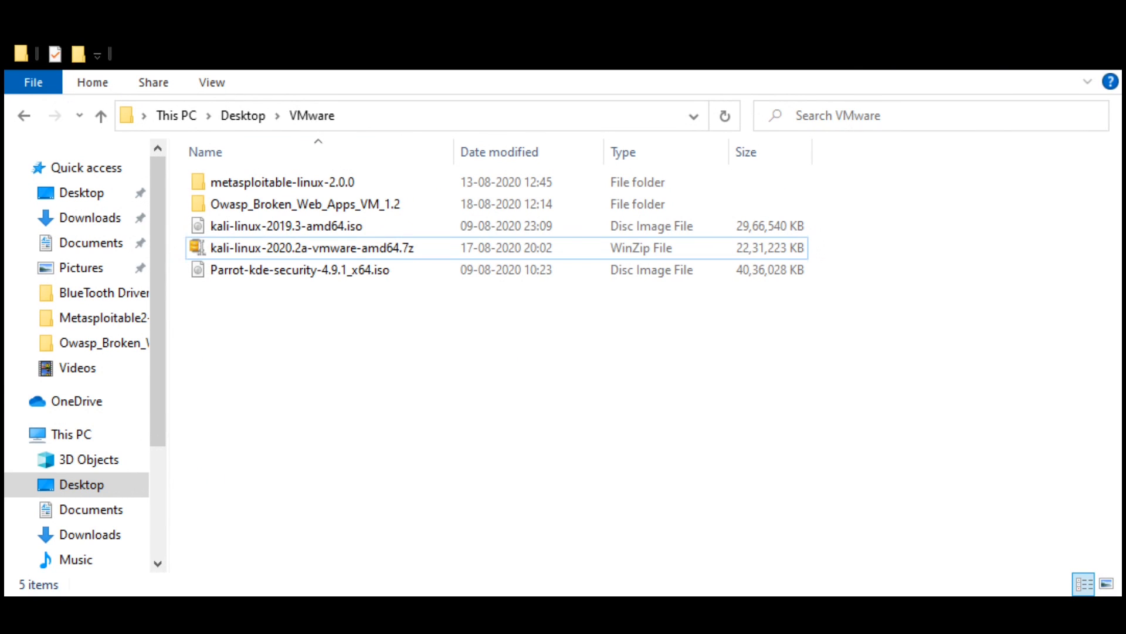
click(261, 263)
click(219, 364)
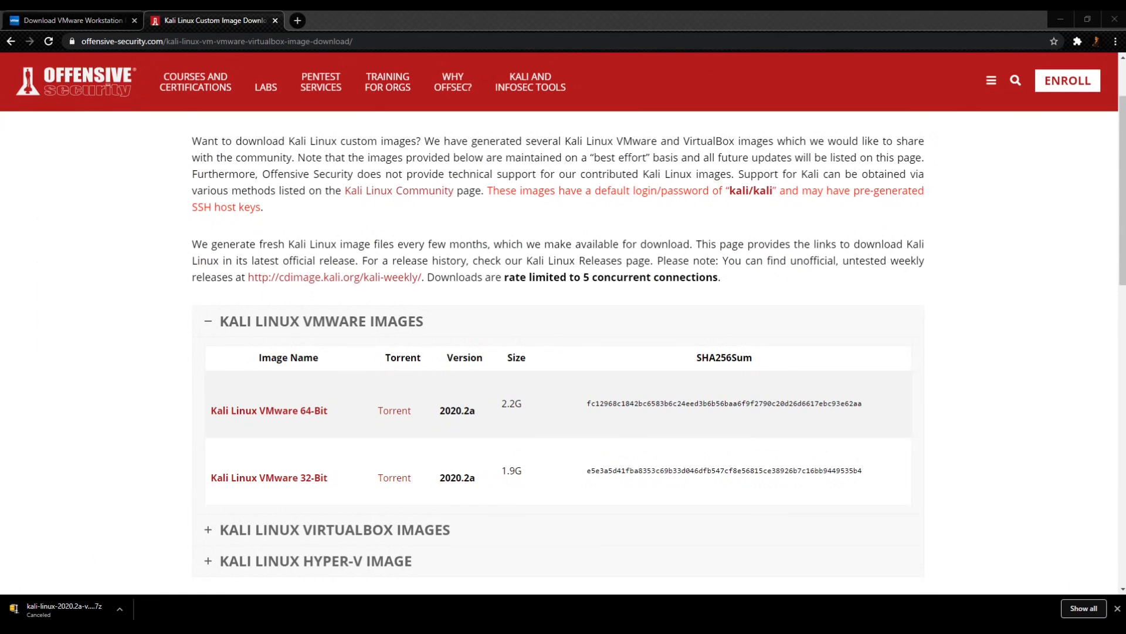
Step: Switch to Chrome and search for "download winzip for windows 10" in a new tab
click(395, 580)
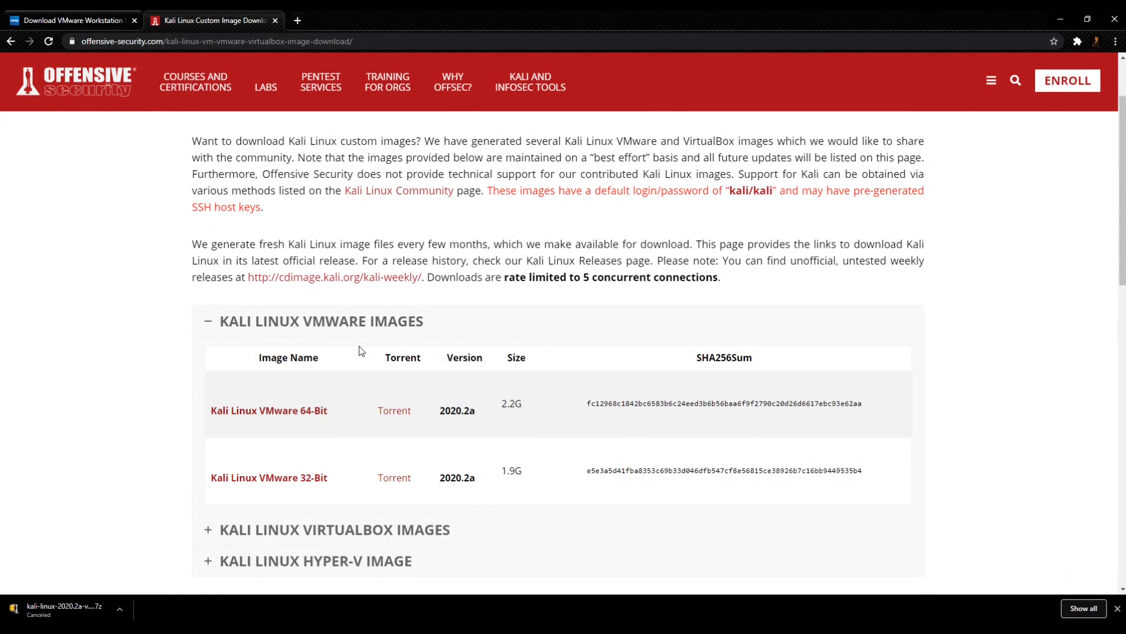
key(ctrl+t)
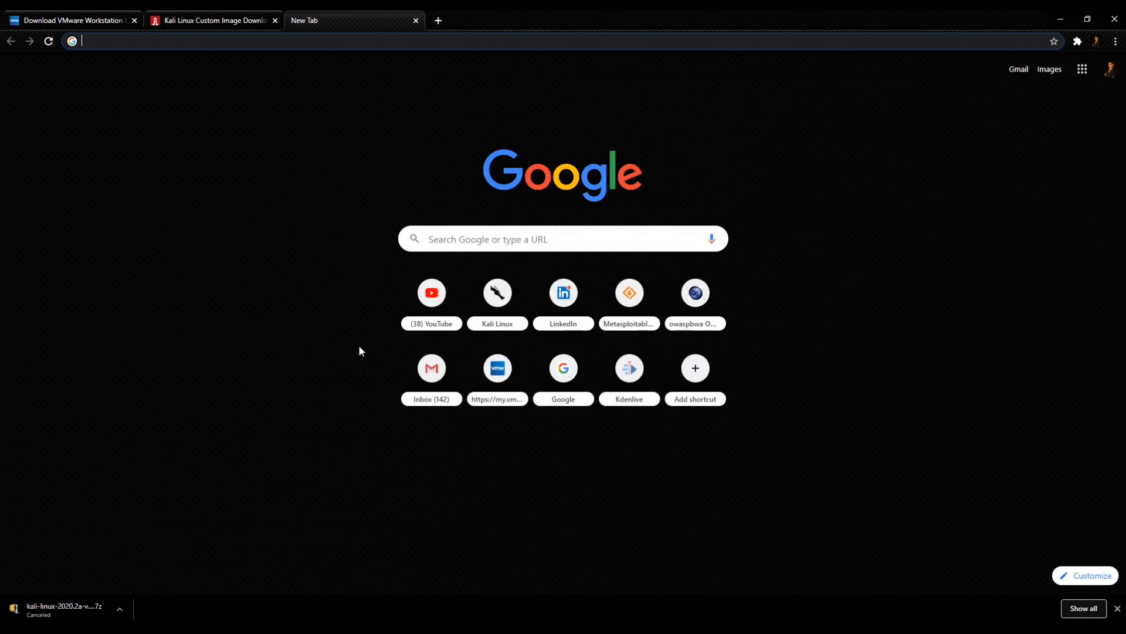
text(dowbnloa)
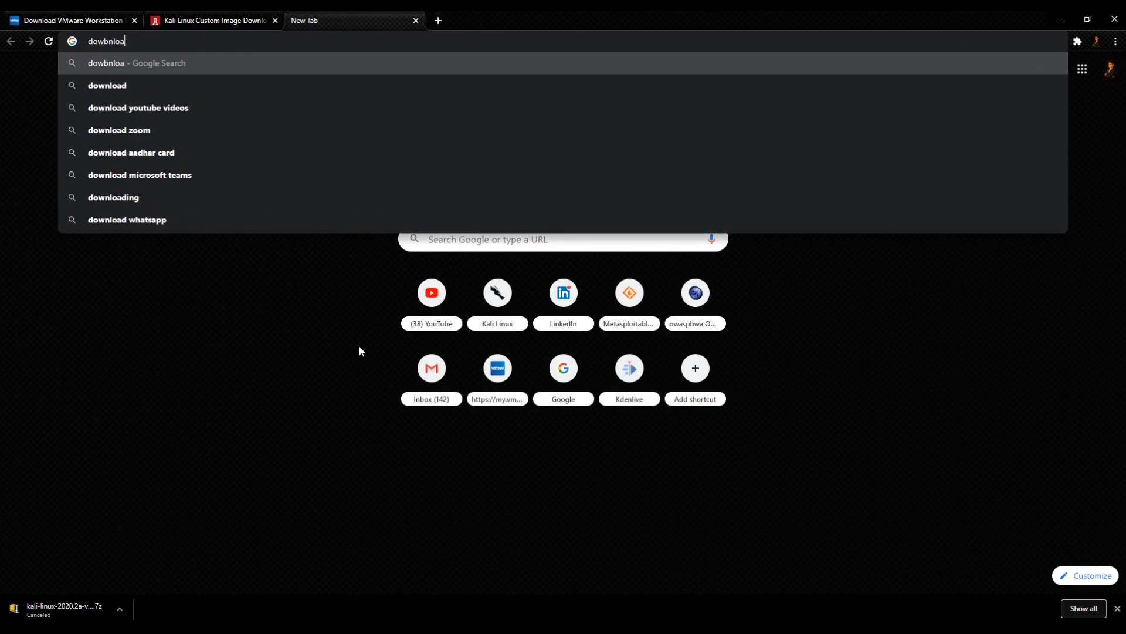
key(Down)
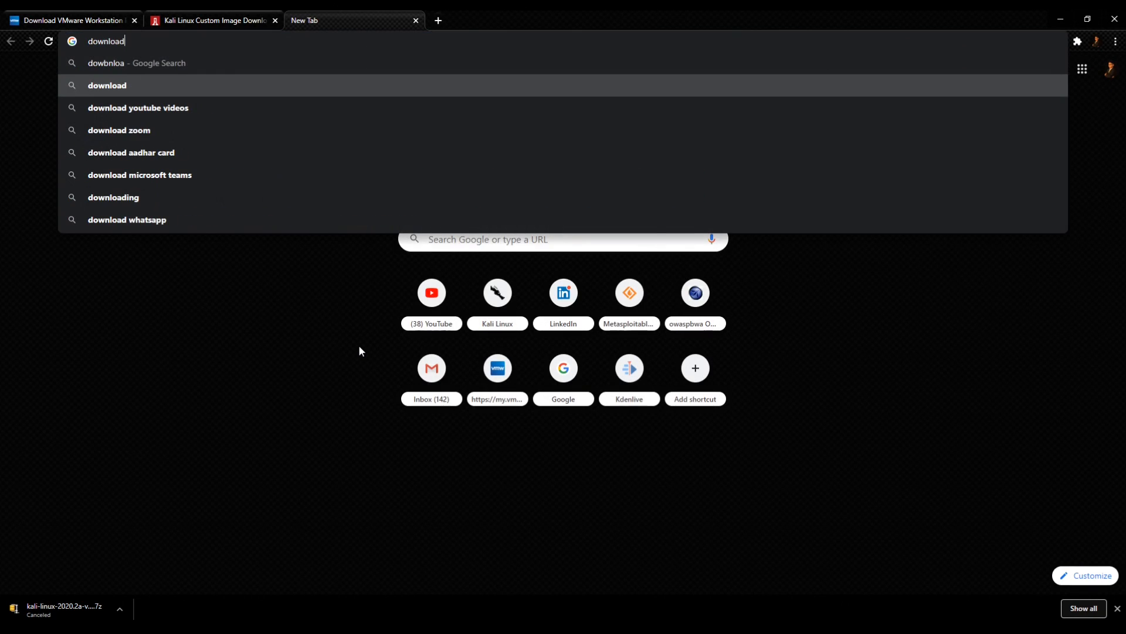
text(wi)
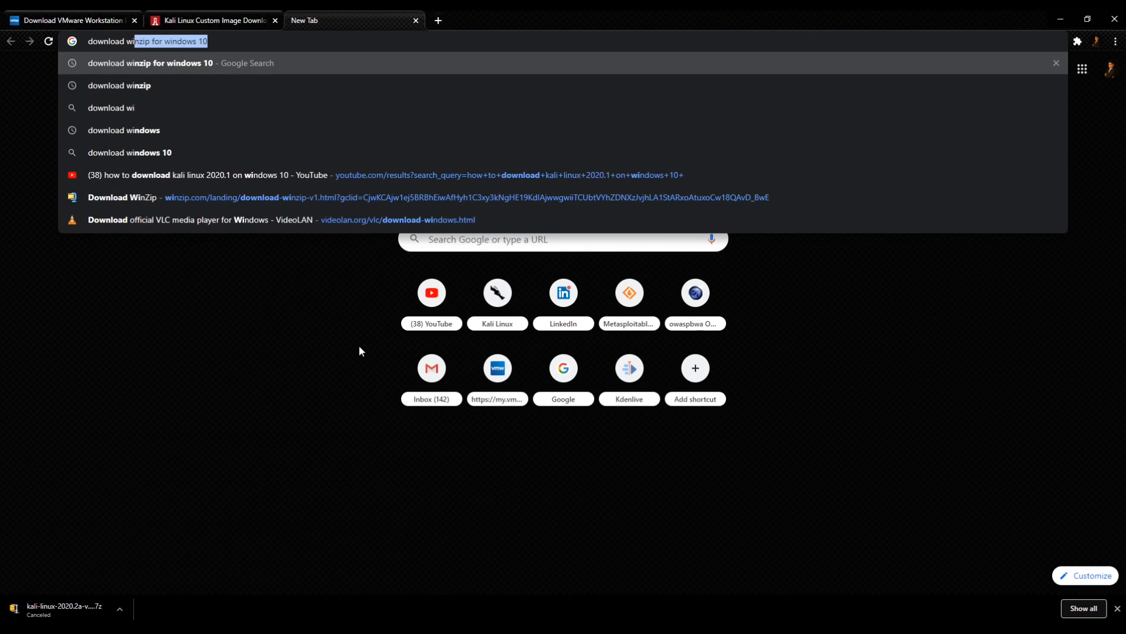
text(nzip)
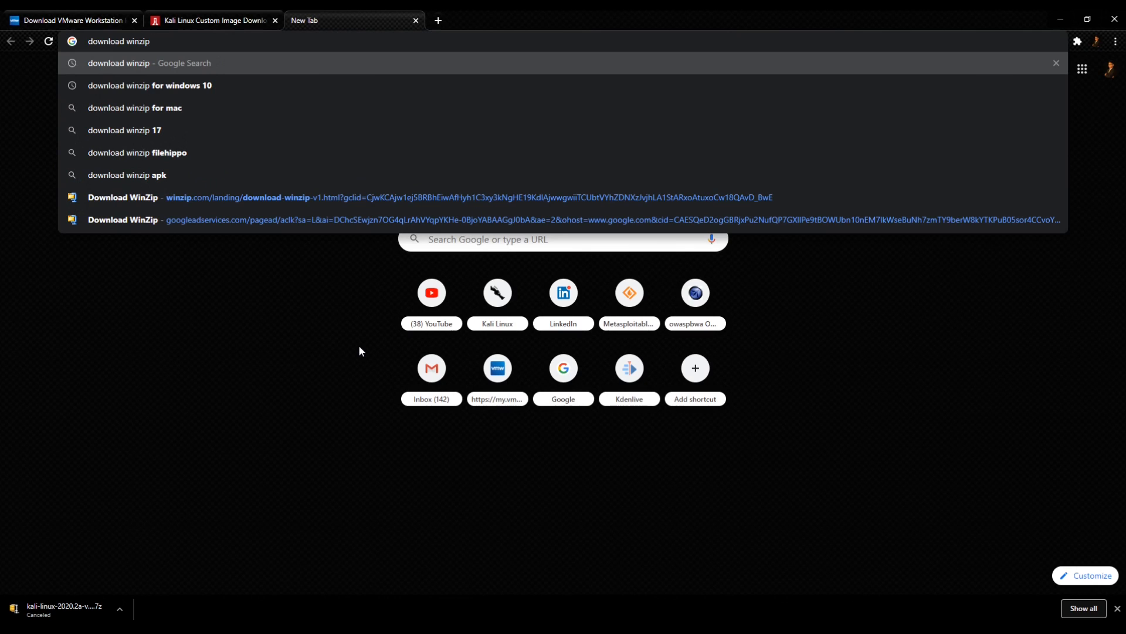
key(Down)
key(Return)
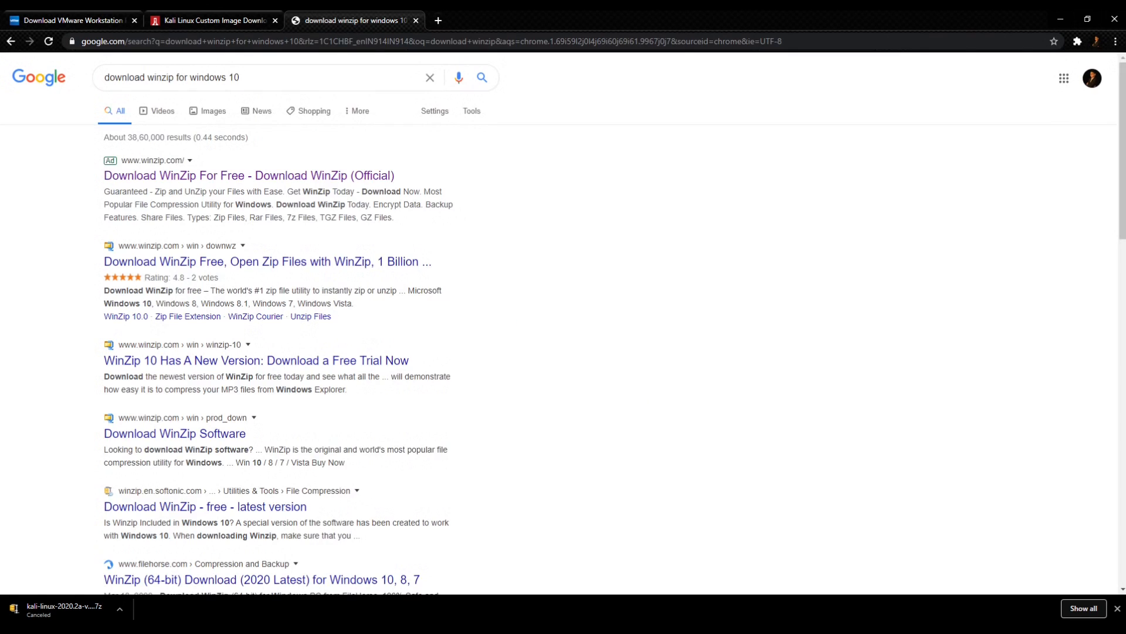
Step: Download the free WinZip 24 installer from the official WinZip site and open the downloaded file
click(287, 177)
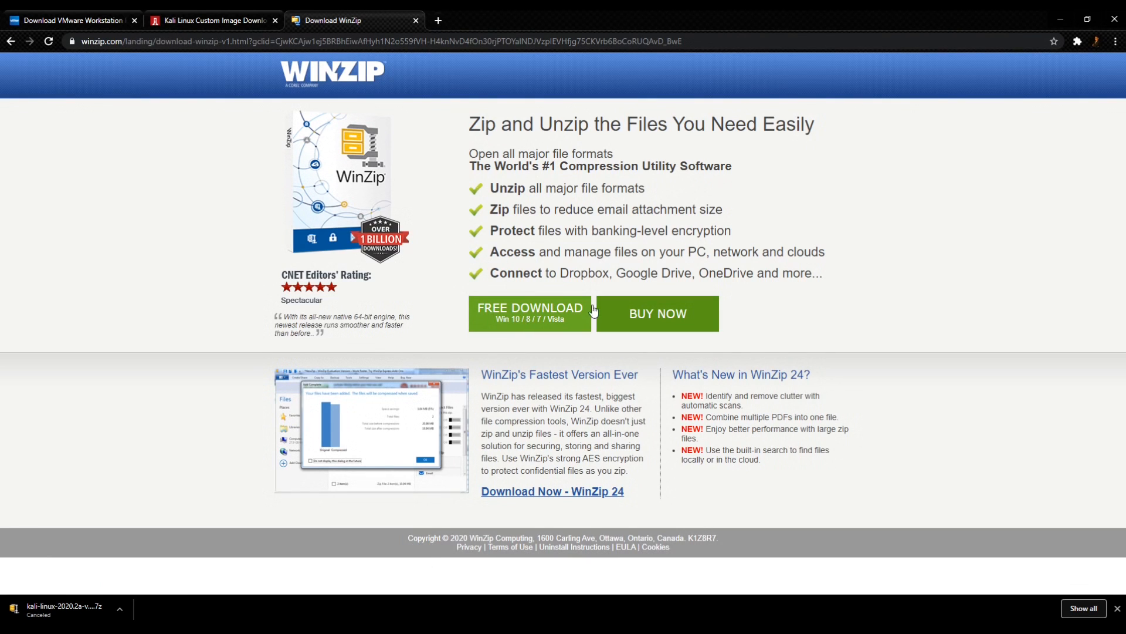
click(530, 319)
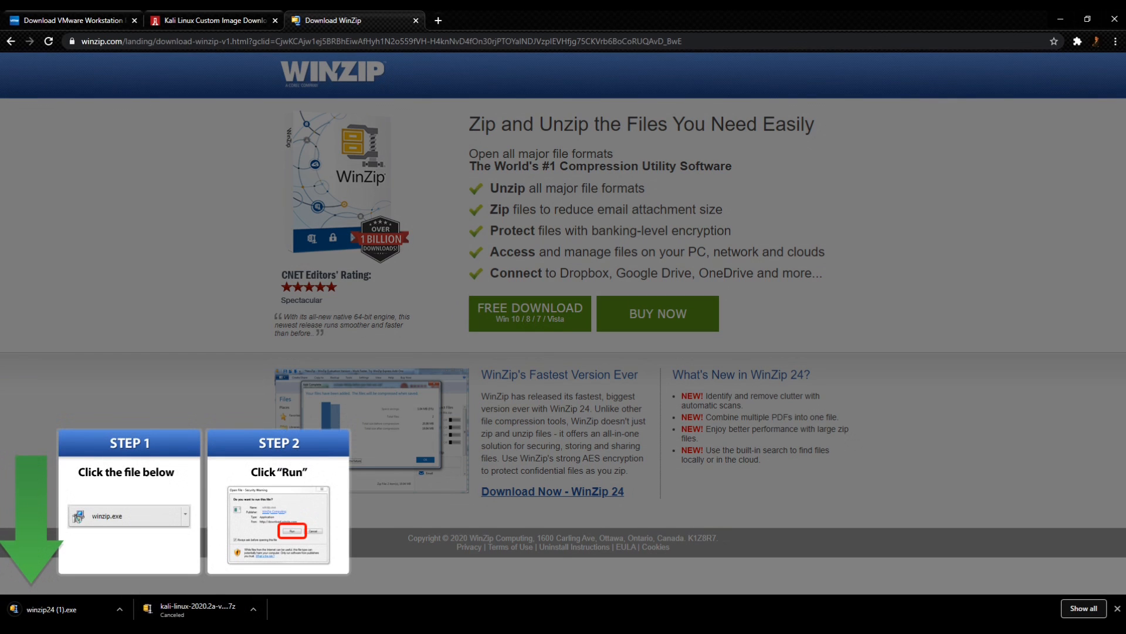
click(120, 609)
click(49, 425)
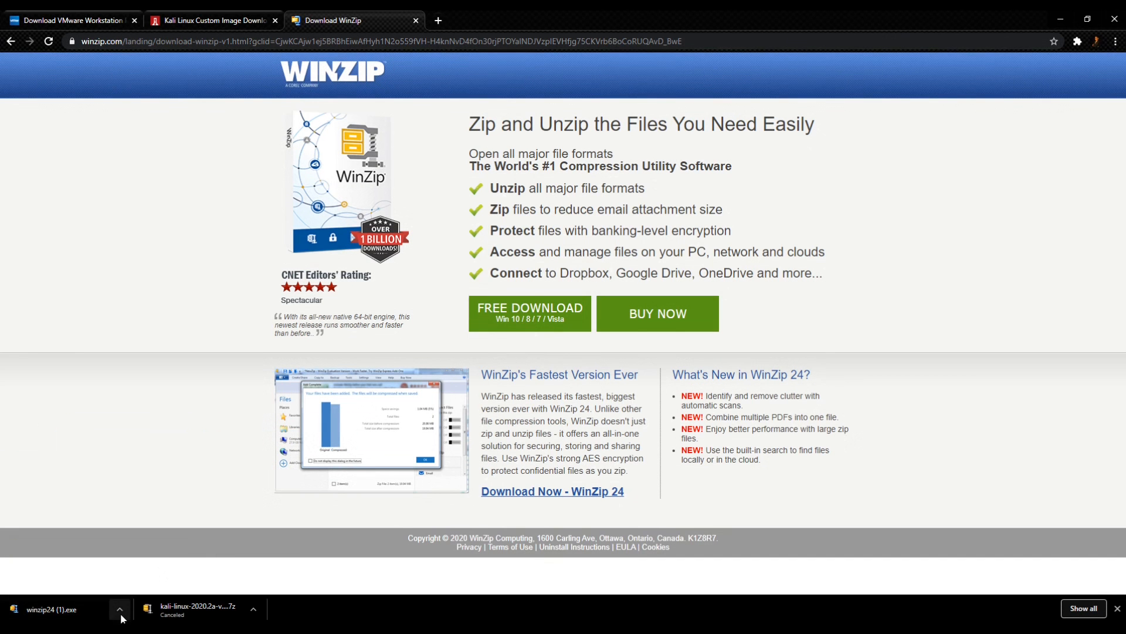
click(82, 610)
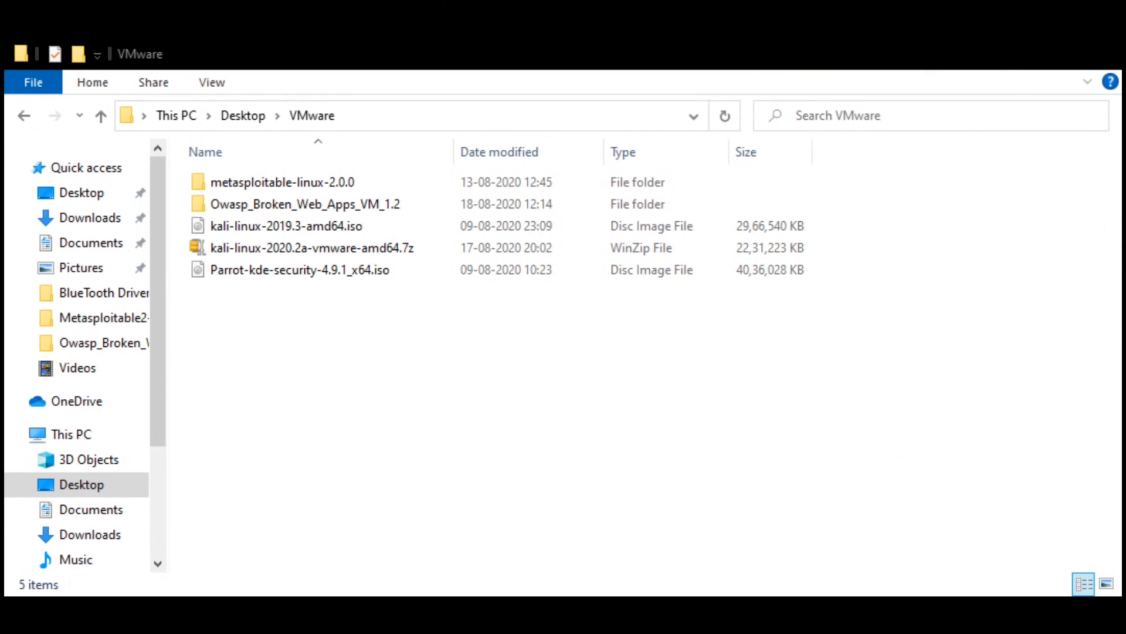
Step: In File Explorer, extract kali-linux-2020.2a-vmware-amd64.7z in the VMware folder and open its extracted Kali-Linux-2020.2a-amd64.vmwarevm subfolder
click(247, 260)
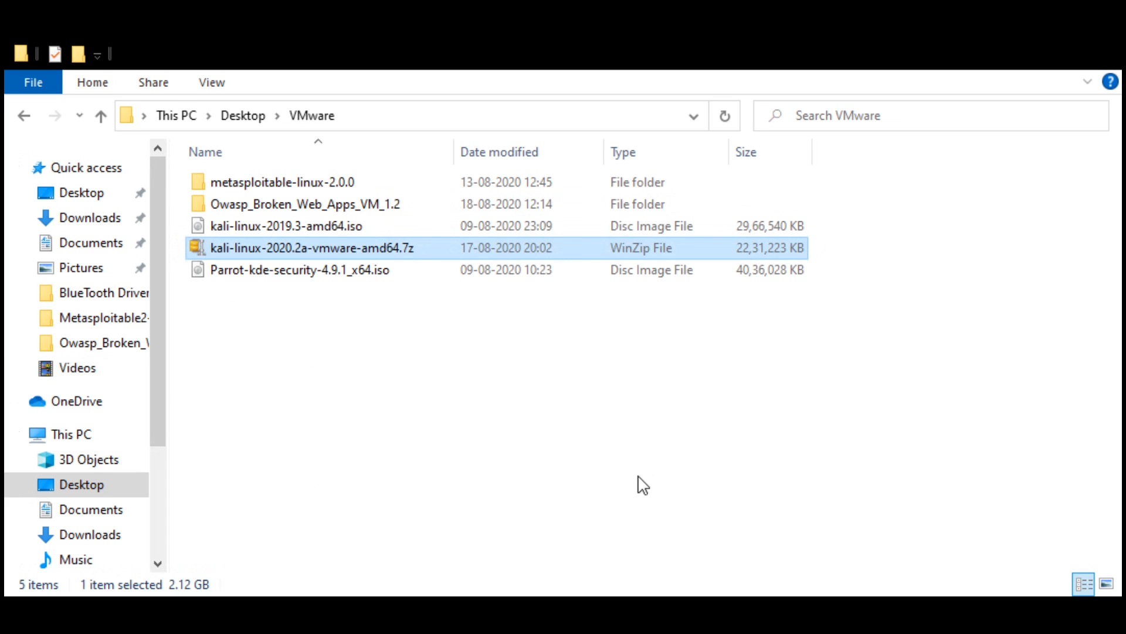
click(657, 525)
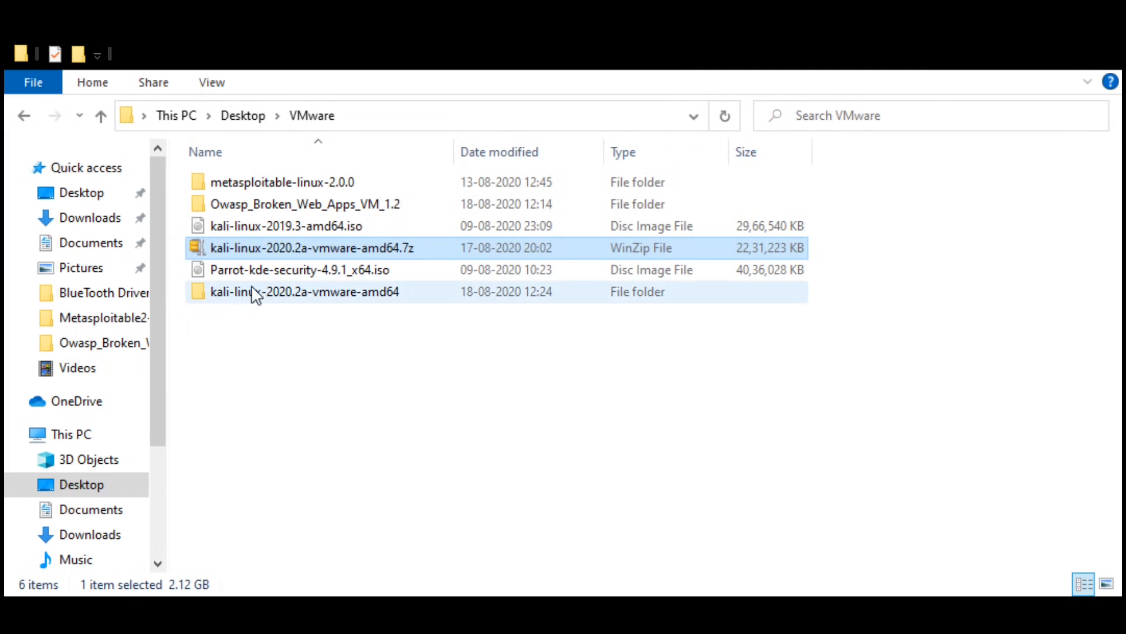
double_click(252, 291)
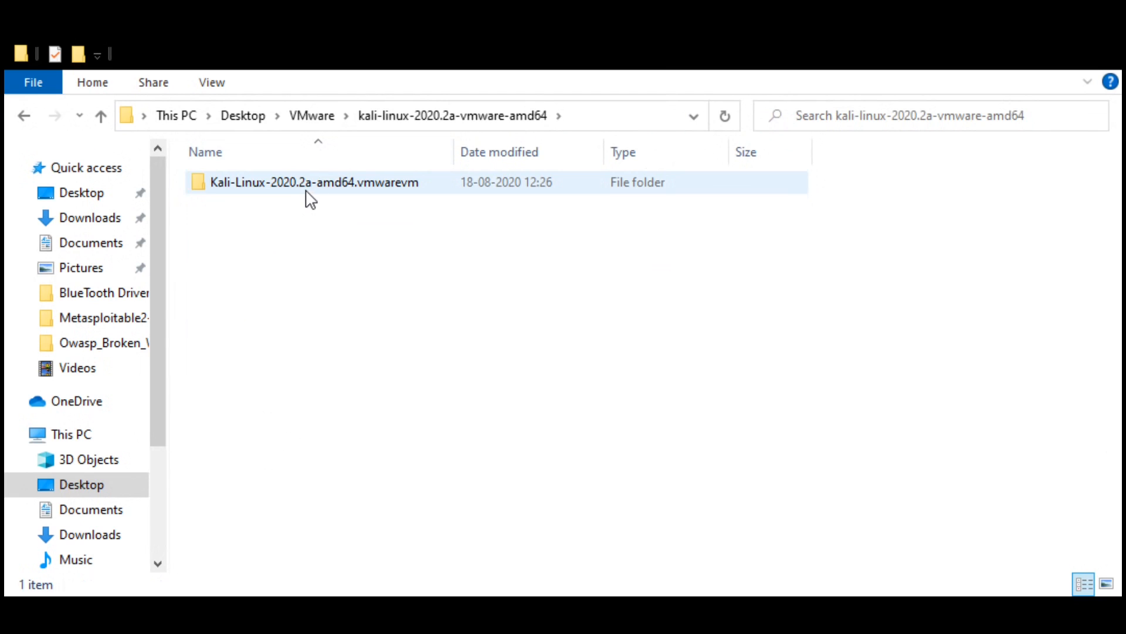
double_click(307, 187)
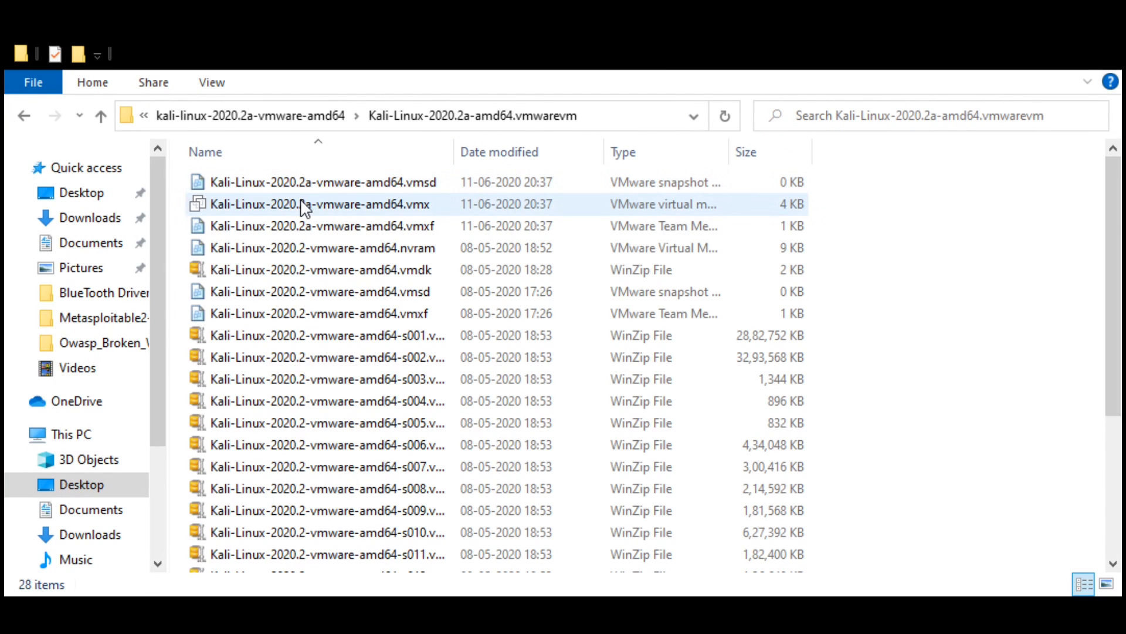
Step: Open Kali-Linux-2020.2a-vmware-amd64.vmx in VMware Workstation and power on the virtual machine, declaring it as copied
double_click(304, 205)
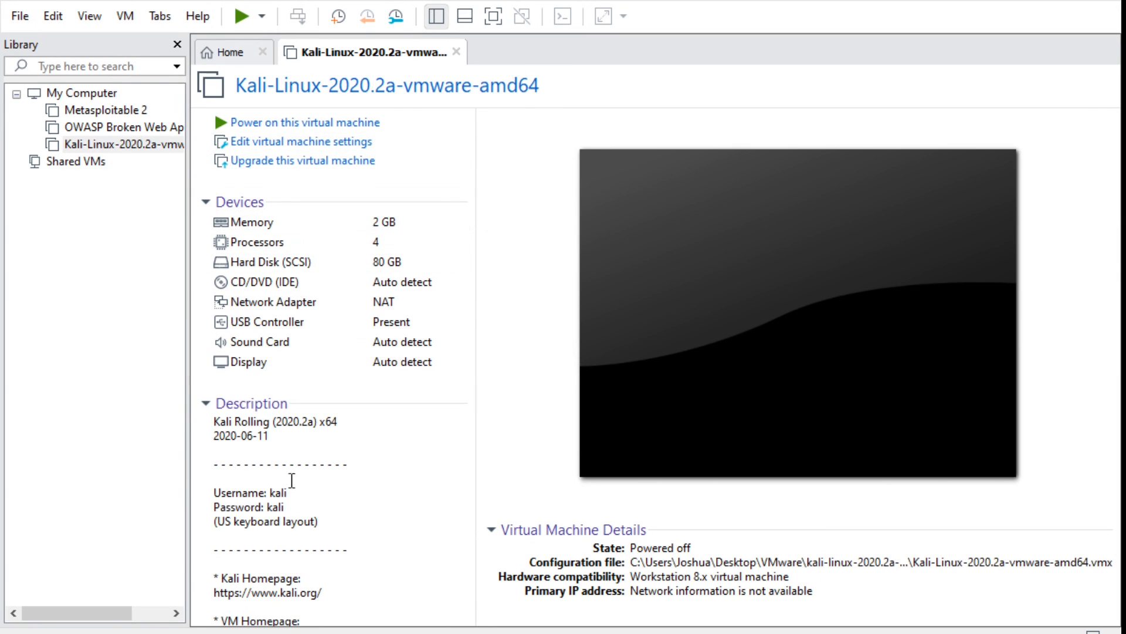
click(289, 121)
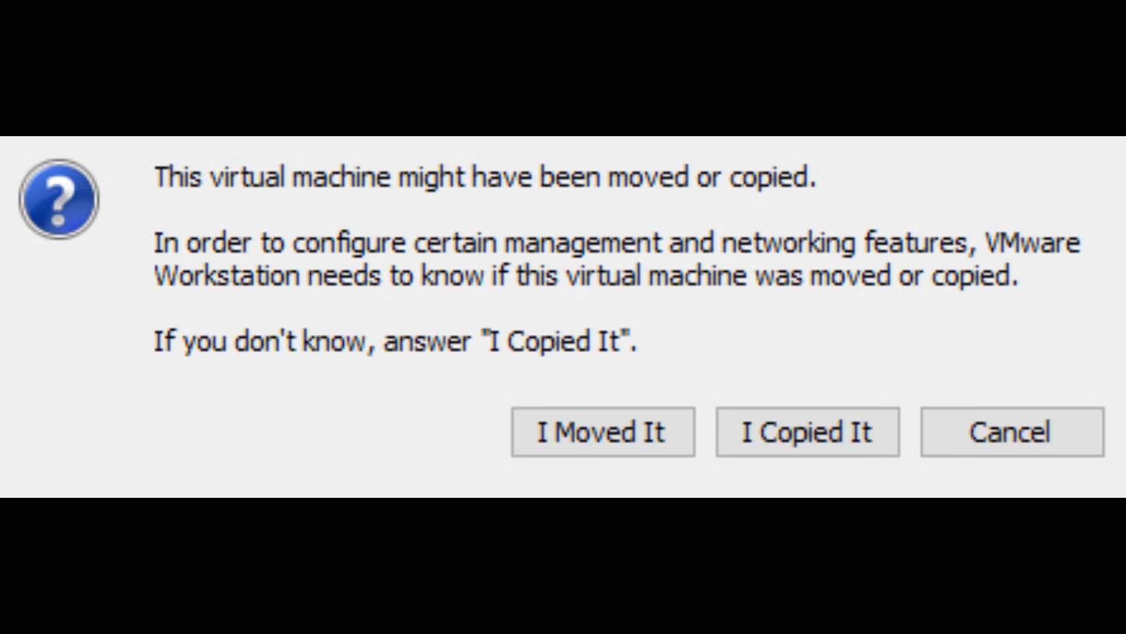
click(773, 446)
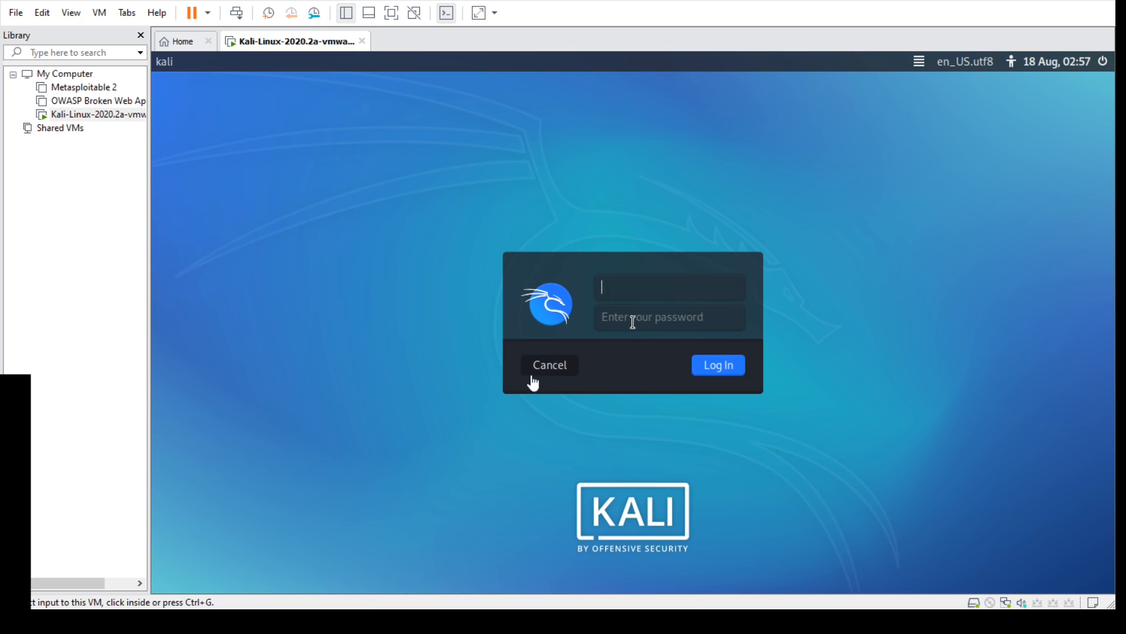
Step: Log in to the Kali virtual machine by entering the default username and account password
click(636, 316)
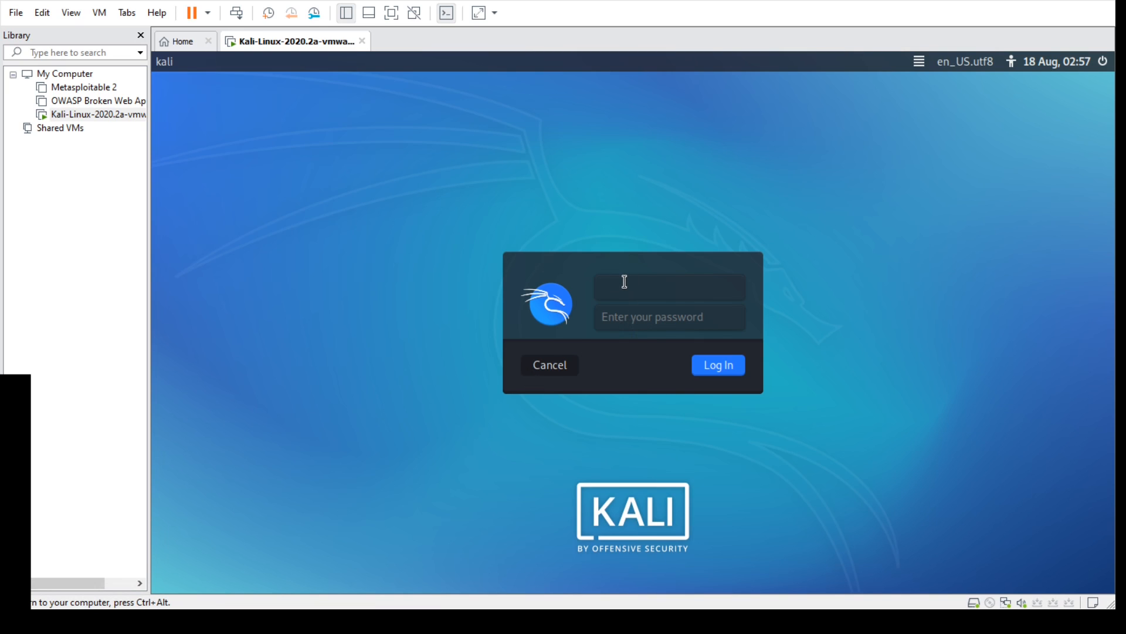
text(kali)
key(Tab)
text(kali)
key(Return)
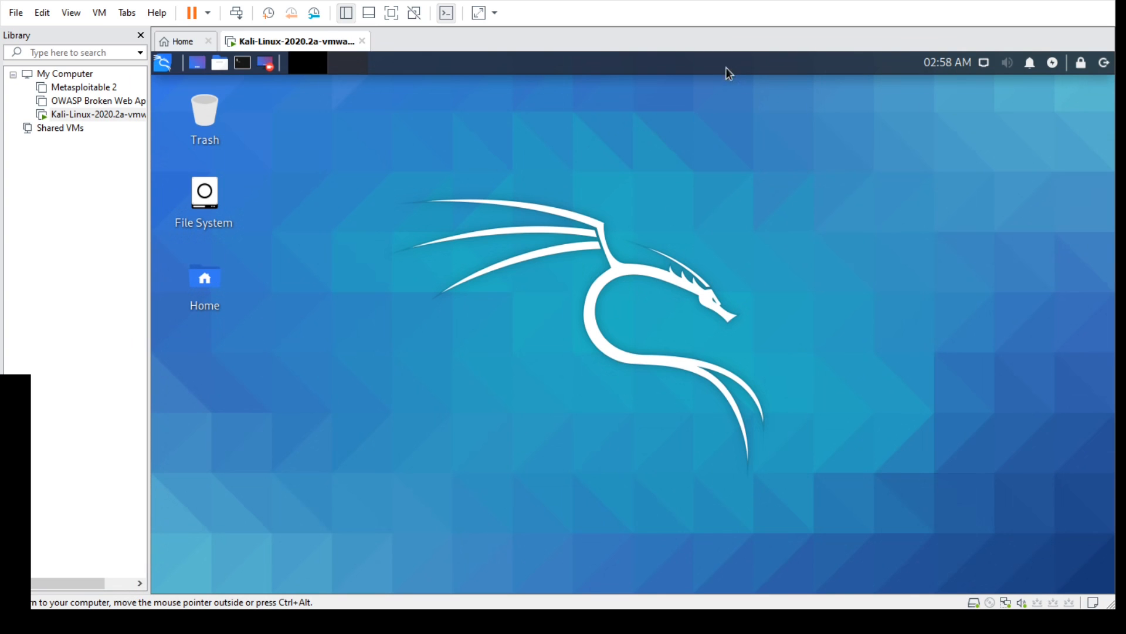
Step: Turn on the Kali desktop's sound output and adjust its volume
click(1007, 63)
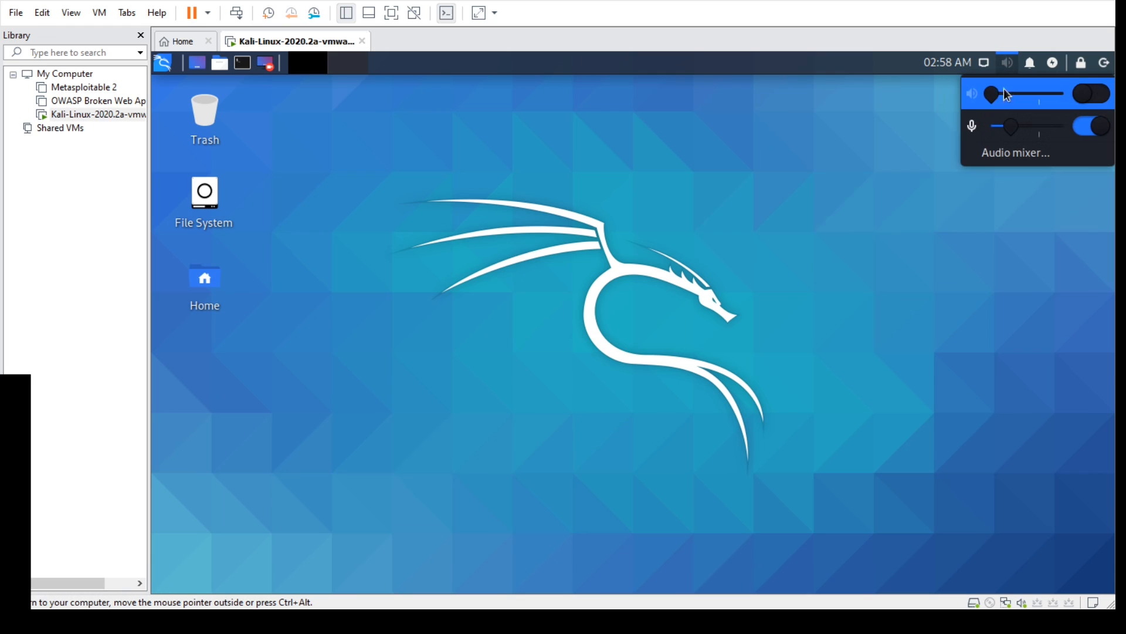
click(1086, 93)
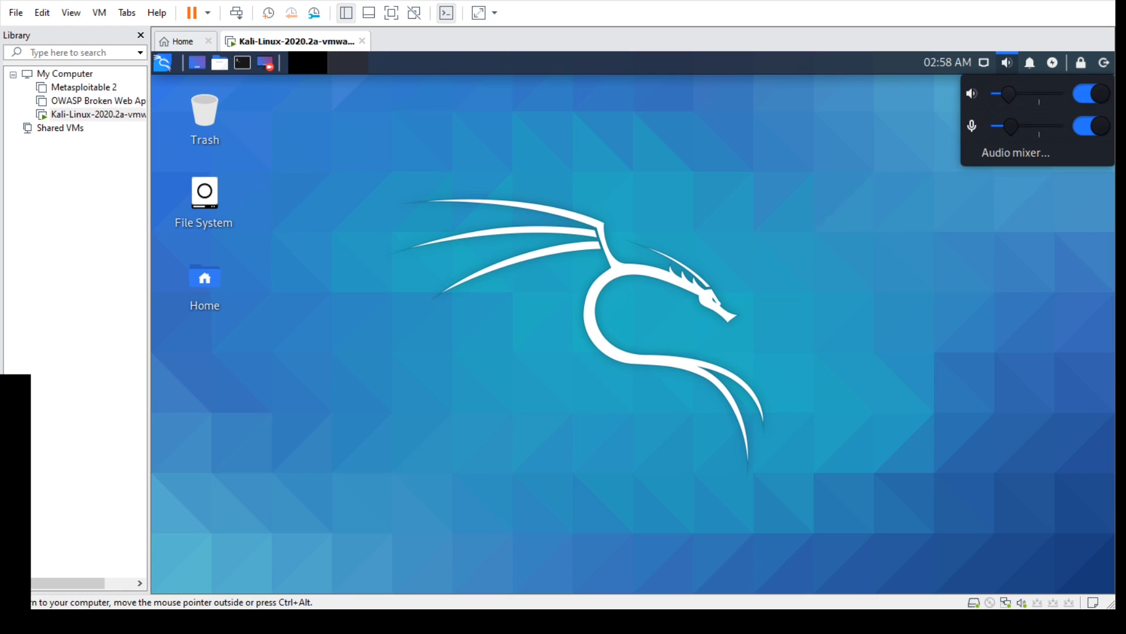
click(1028, 92)
click(1056, 228)
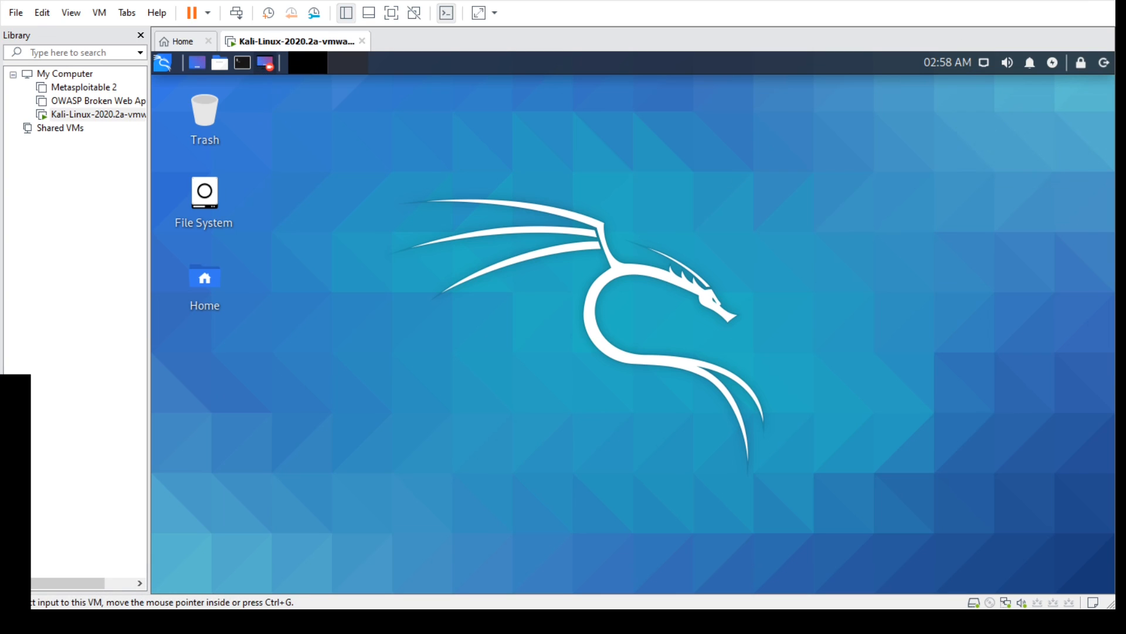
click(1005, 63)
click(797, 195)
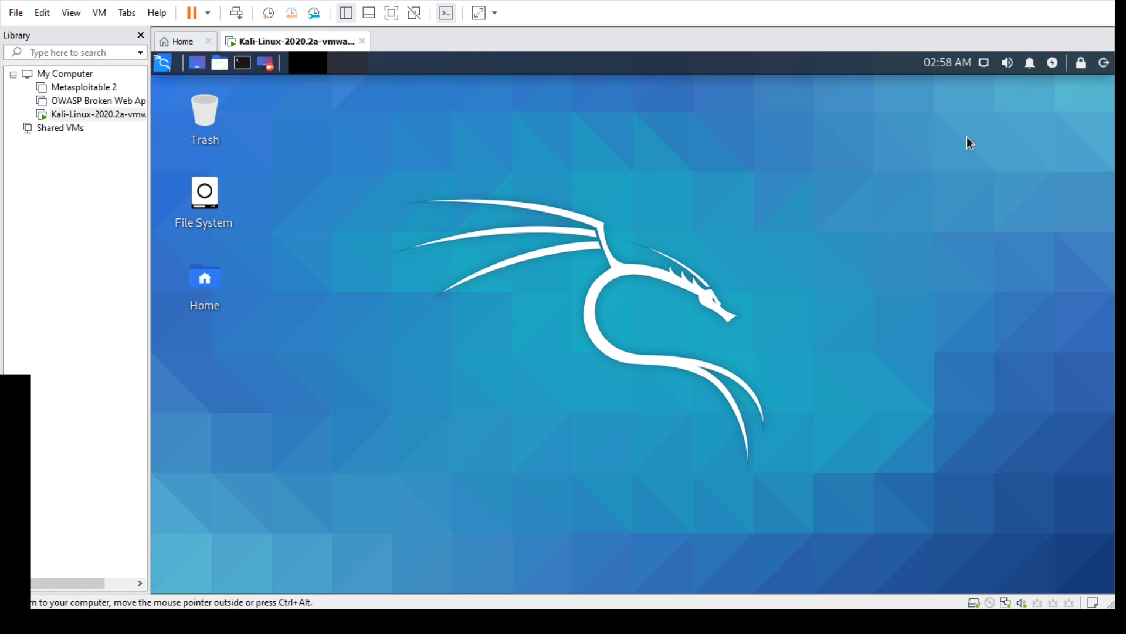
click(220, 65)
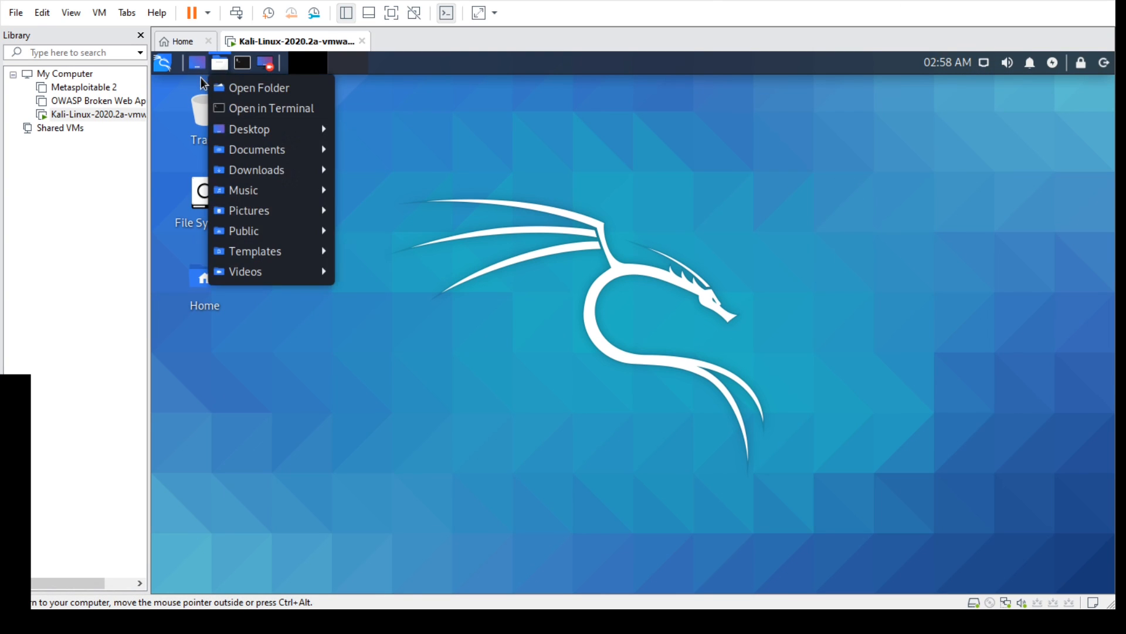
click(217, 68)
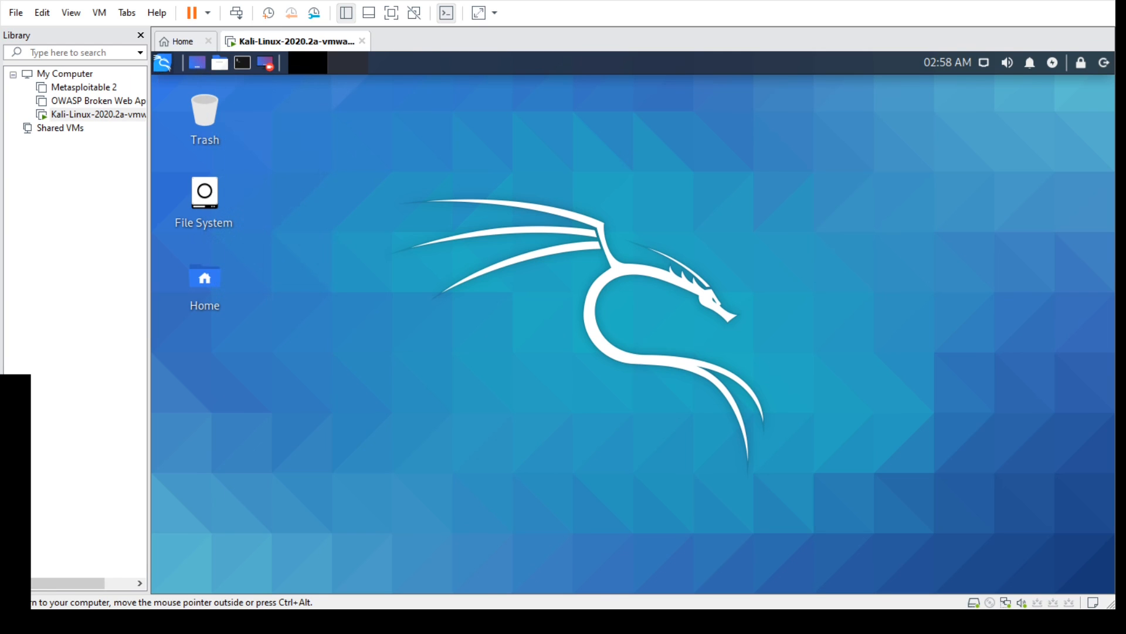
Step: Search the Kali applications for "sett" and open Settings Manager
click(161, 66)
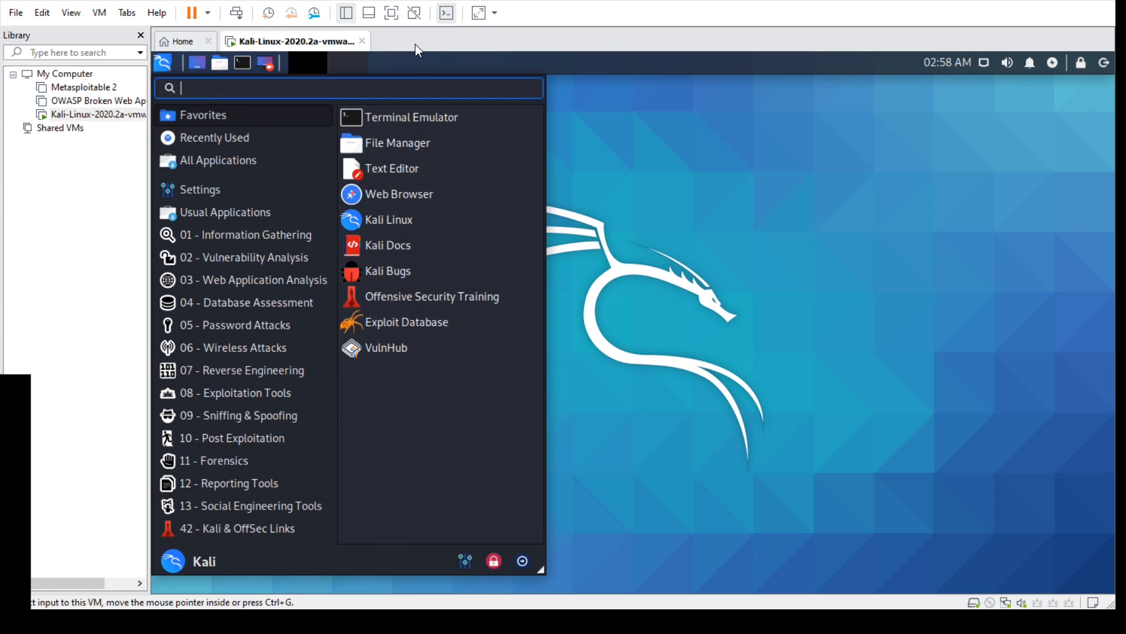
text(sett)
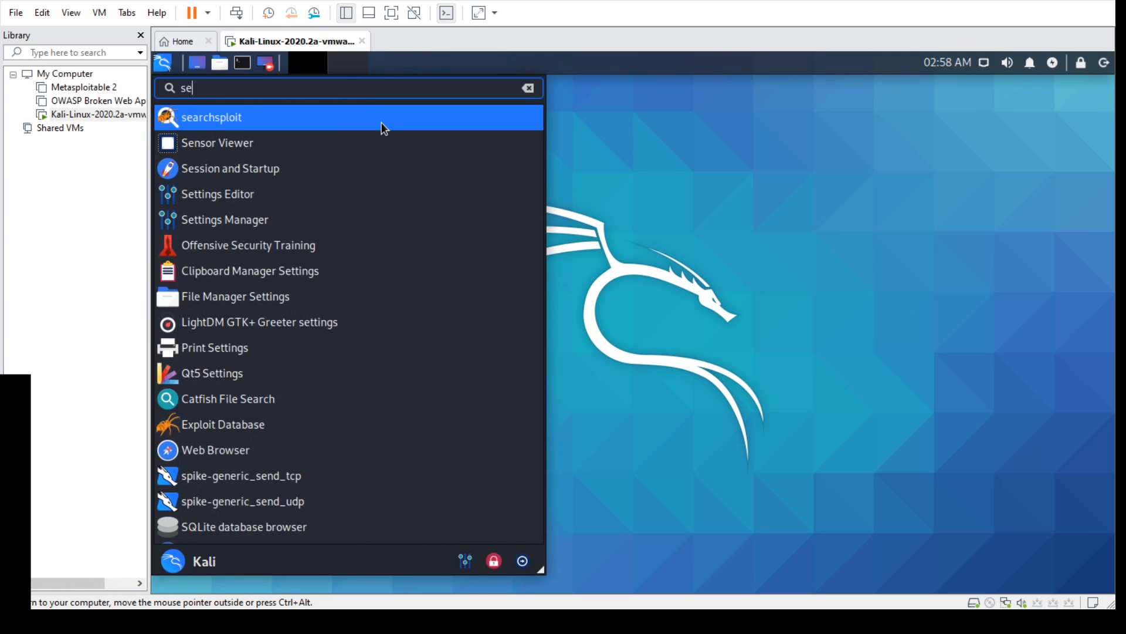
key(Down)
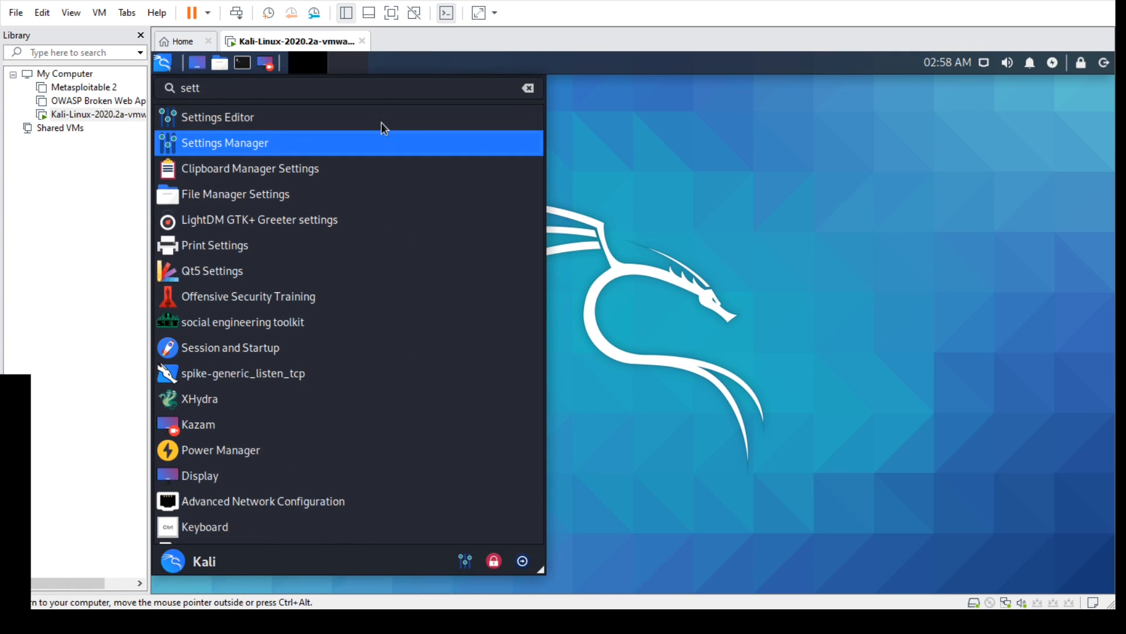
key(Return)
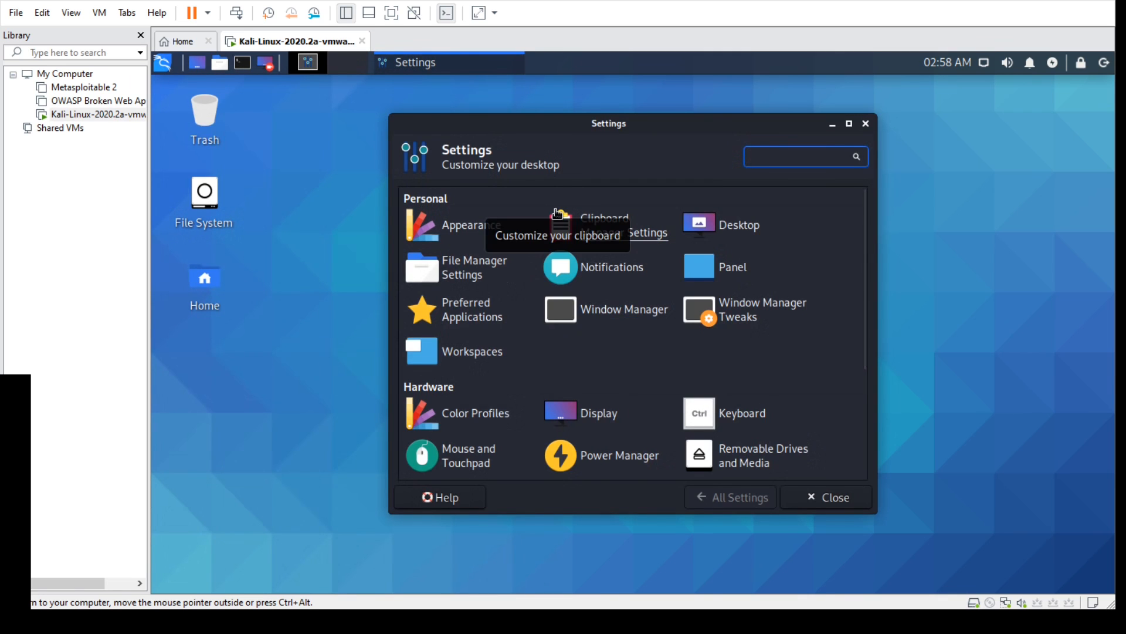
Step: Search the desktop settings for "user" and for "W", and close the Settings window
text(user)
key(BackSpace)
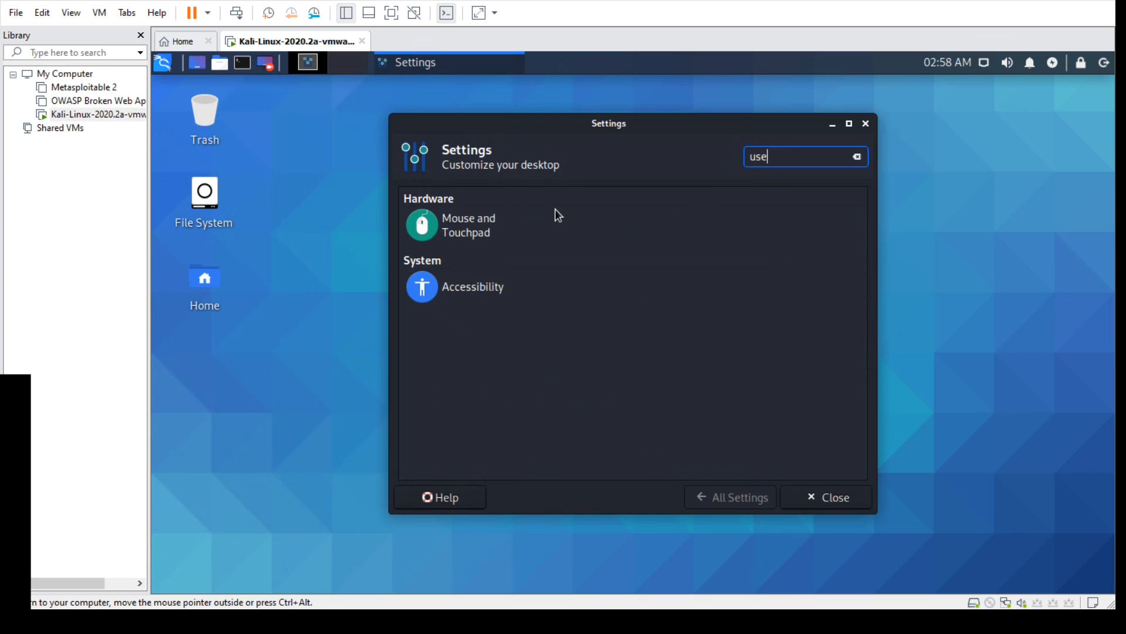
key(BackSpace)
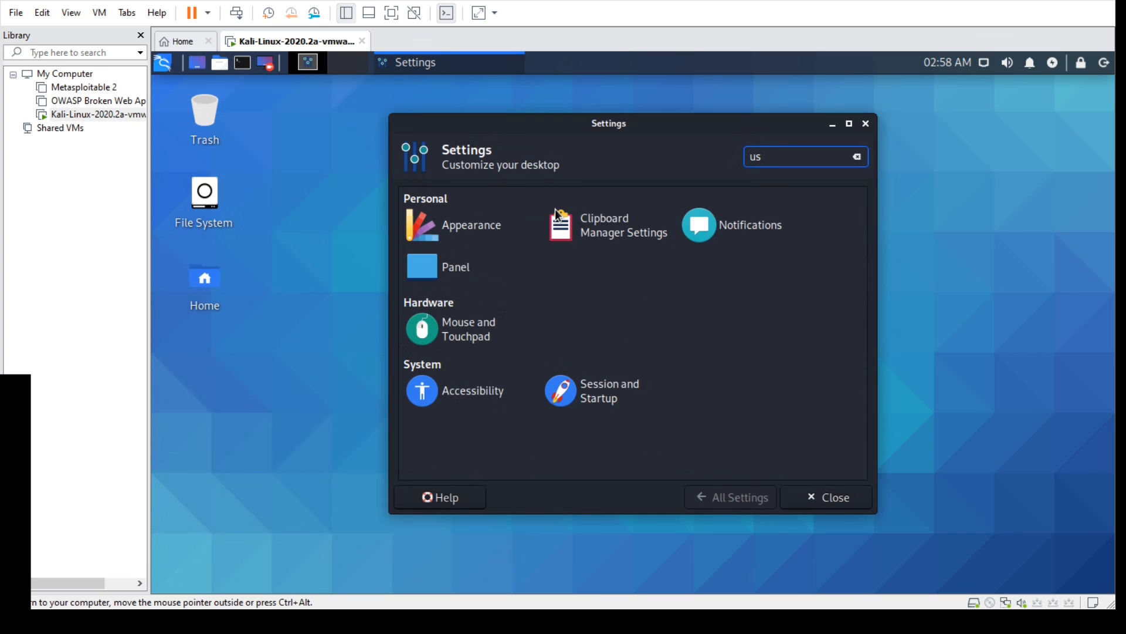
key(BackSpace)
key(BackSpace)
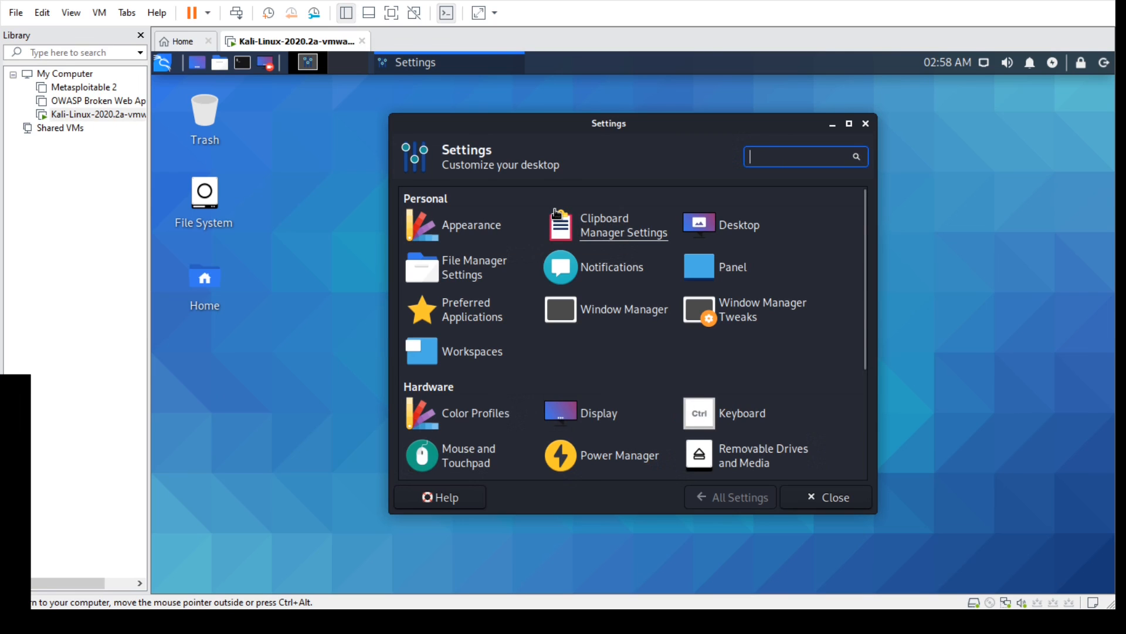
text(W)
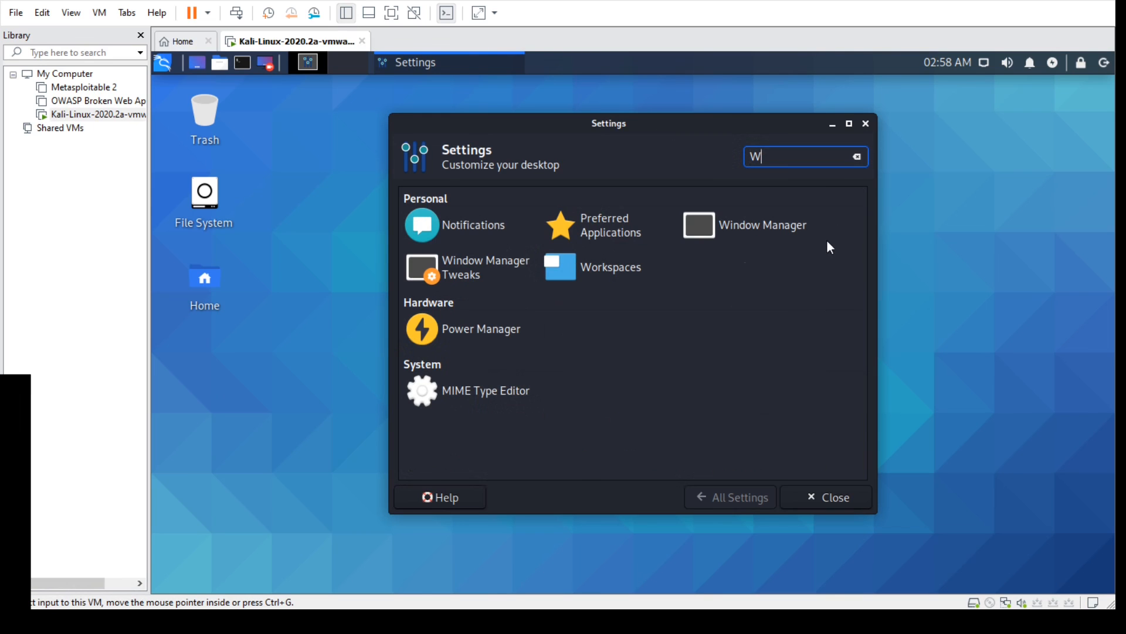
click(745, 275)
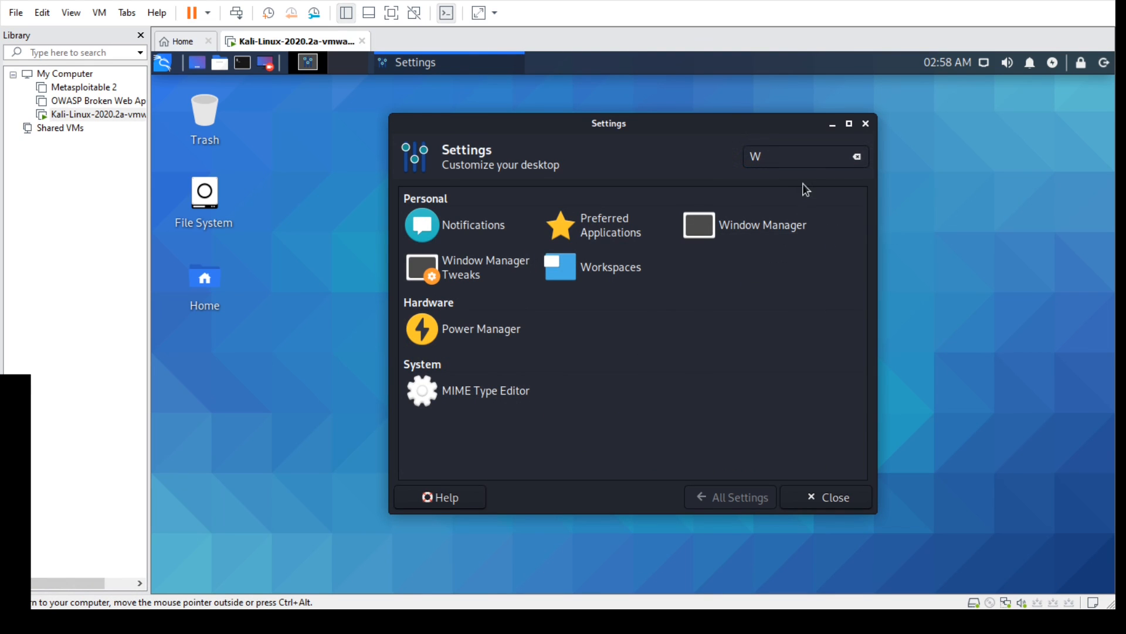
key(Escape)
Step: Open a terminal, run sudo ifconfig with the sudo password to view the network interfaces, and clear the output
click(238, 65)
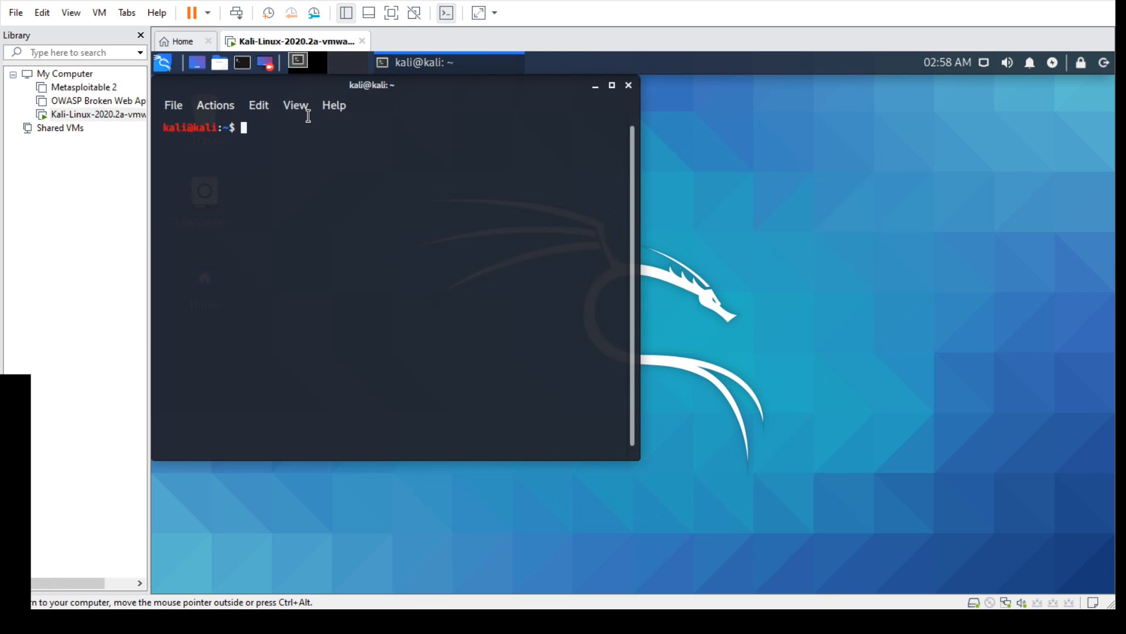
text(sudo )
text(ifcofnig)
key(Left)
key(Left)
key(Left)
key(Left)
key(Delete)
key(Right)
text(f)
key(Return)
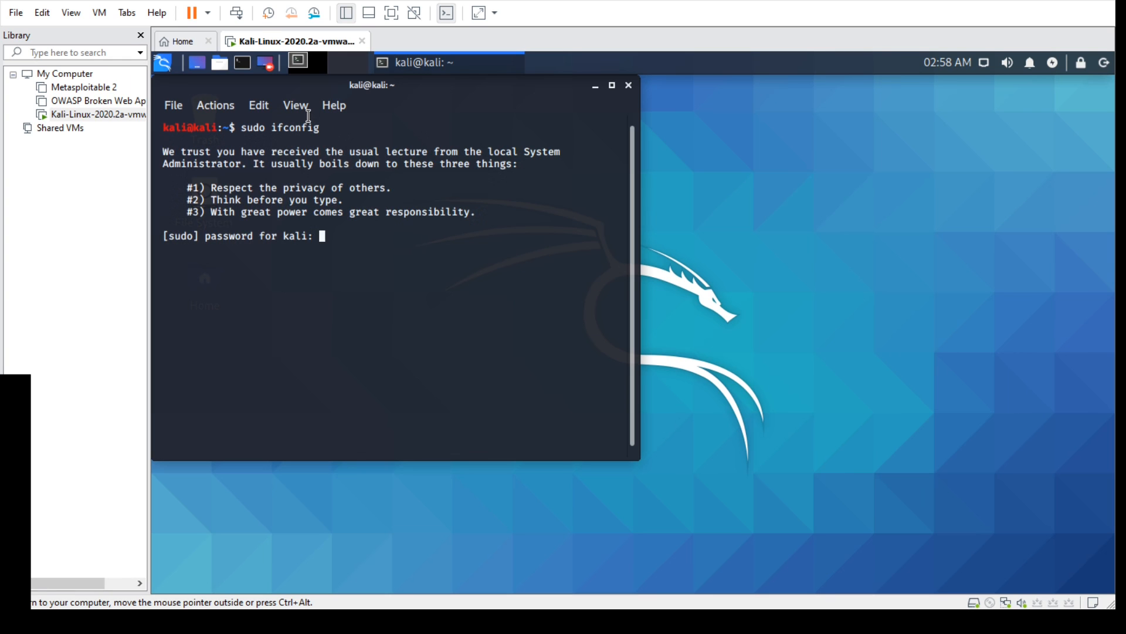
text(kali)
key(Return)
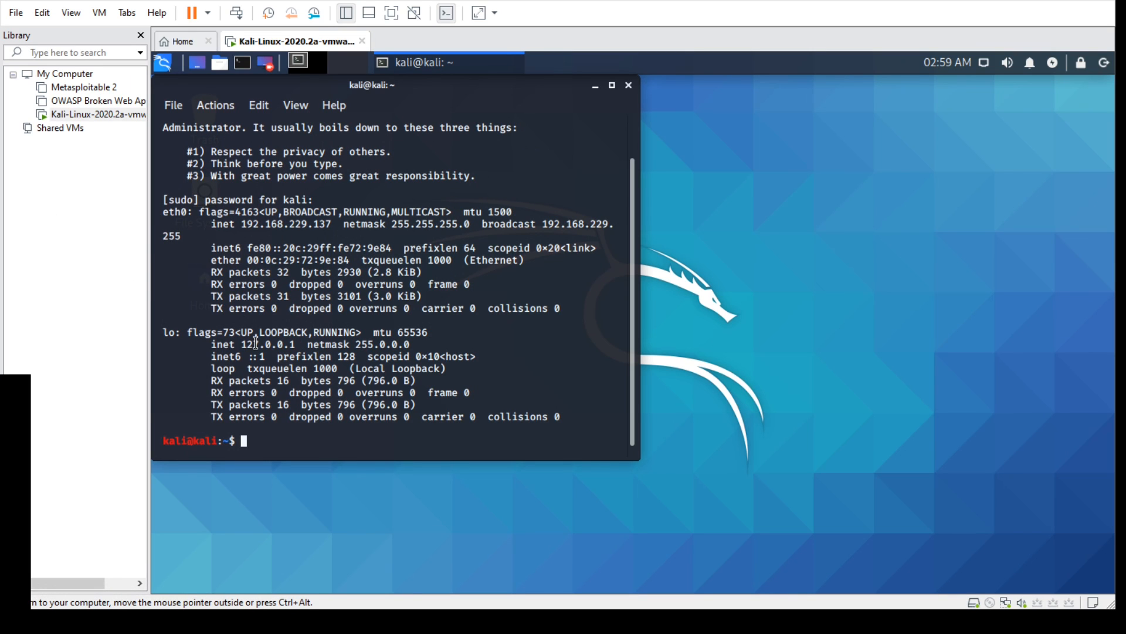
key(ctrl+l)
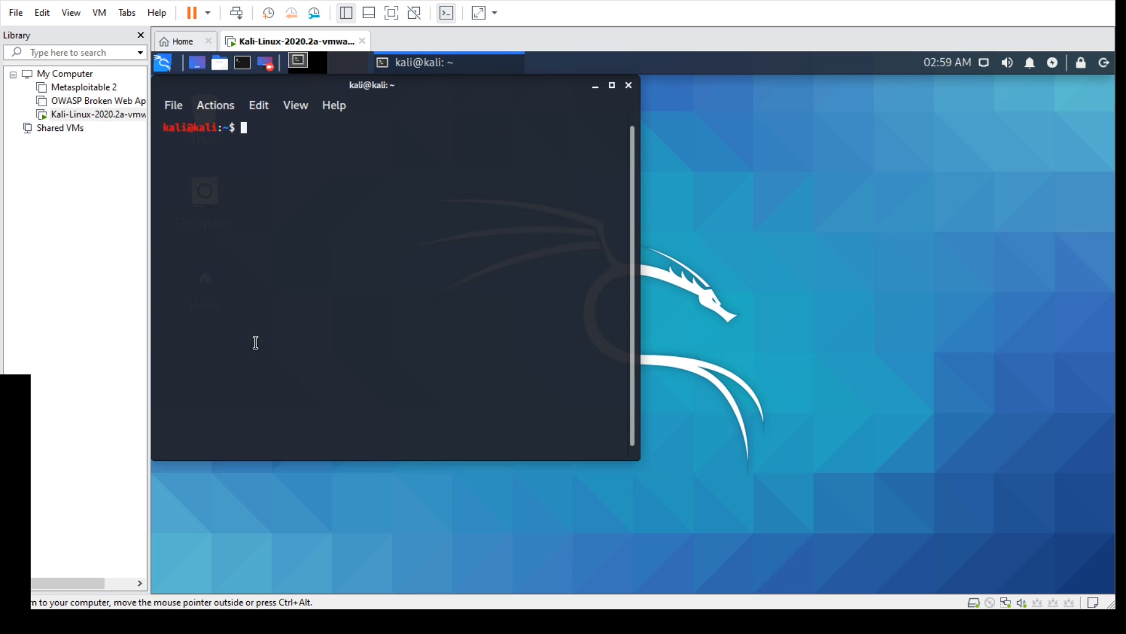
text(sudo apt-get instal)
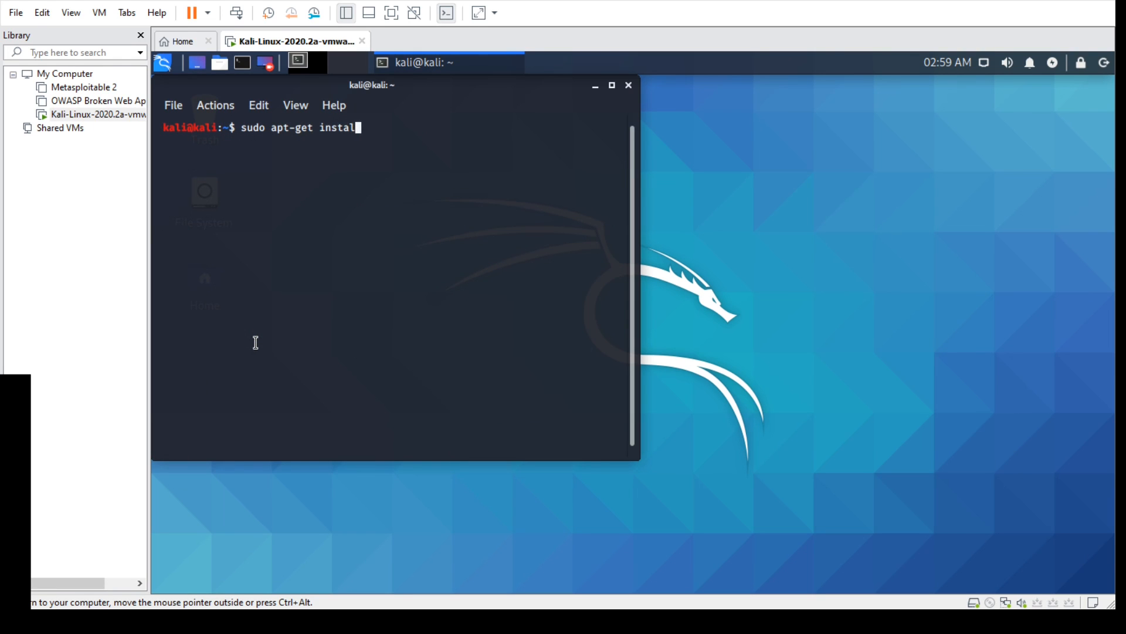
text(l gnome)
key(BackSpace)
key(BackSpace)
key(BackSpace)
key(BackSpace)
key(BackSpace)
key(BackSpace)
key(BackSpace)
key(BackSpace)
key(BackSpace)
key(BackSpace)
key(BackSpace)
key(BackSpace)
key(BackSpace)
key(BackSpace)
key(BackSpace)
key(BackSpace)
key(BackSpace)
key(BackSpace)
key(BackSpace)
key(BackSpace)
key(BackSpace)
key(BackSpace)
key(BackSpace)
key(BackSpace)
key(BackSpace)
key(ctrl+d)
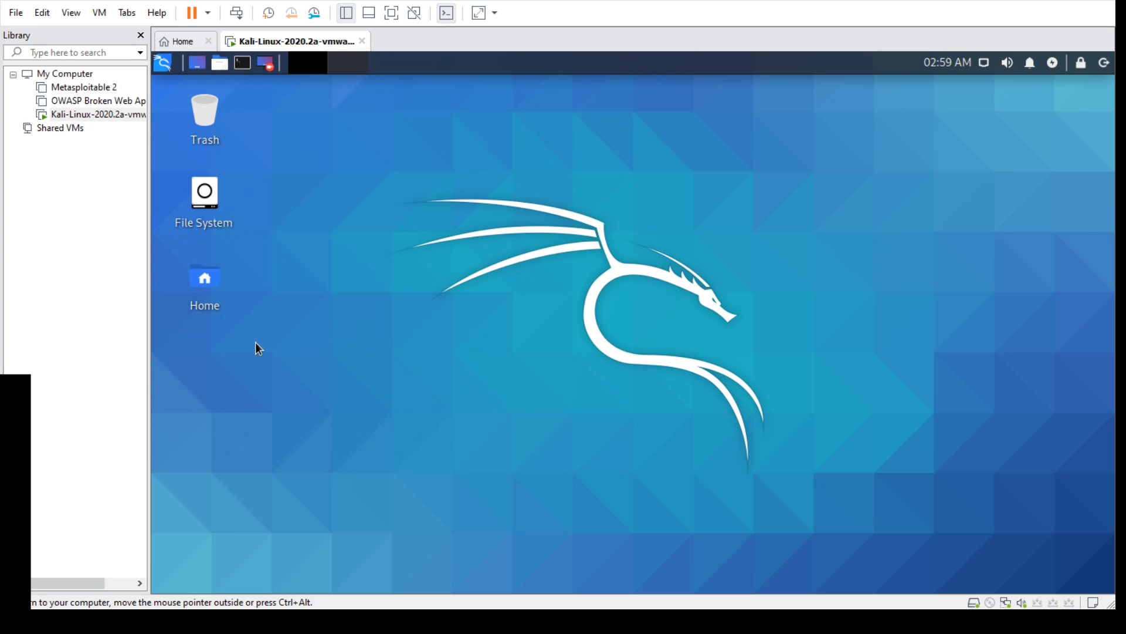
Step: Find and open Terminal Emulator through an application search for "ter" and write the command sudo poweroff
key(super)
text(ter)
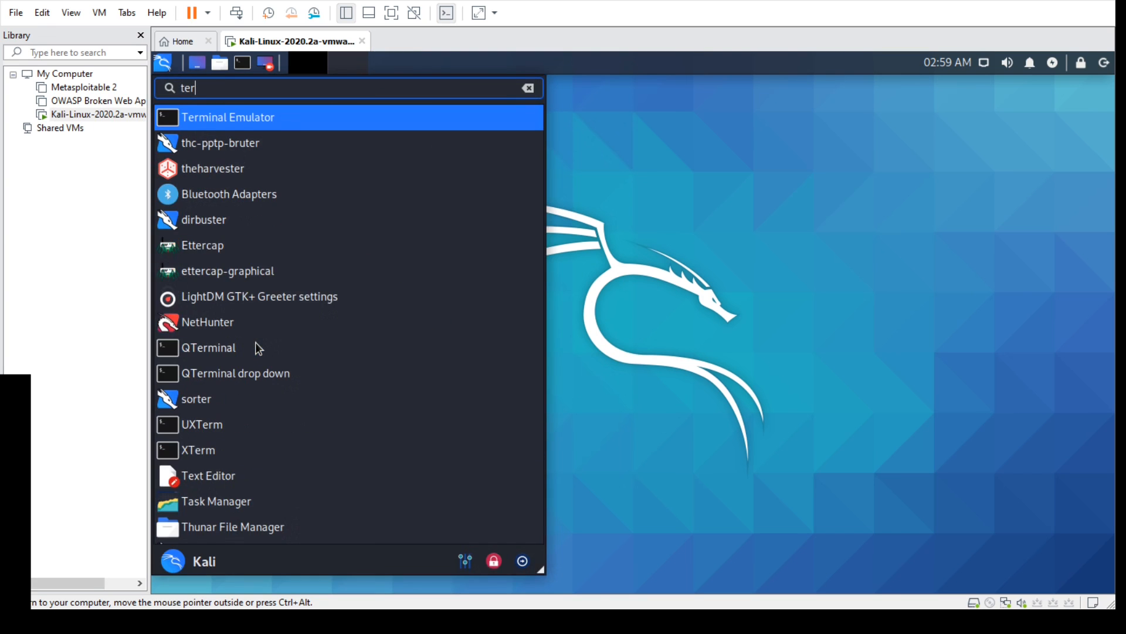
key(Return)
text(sudo poe)
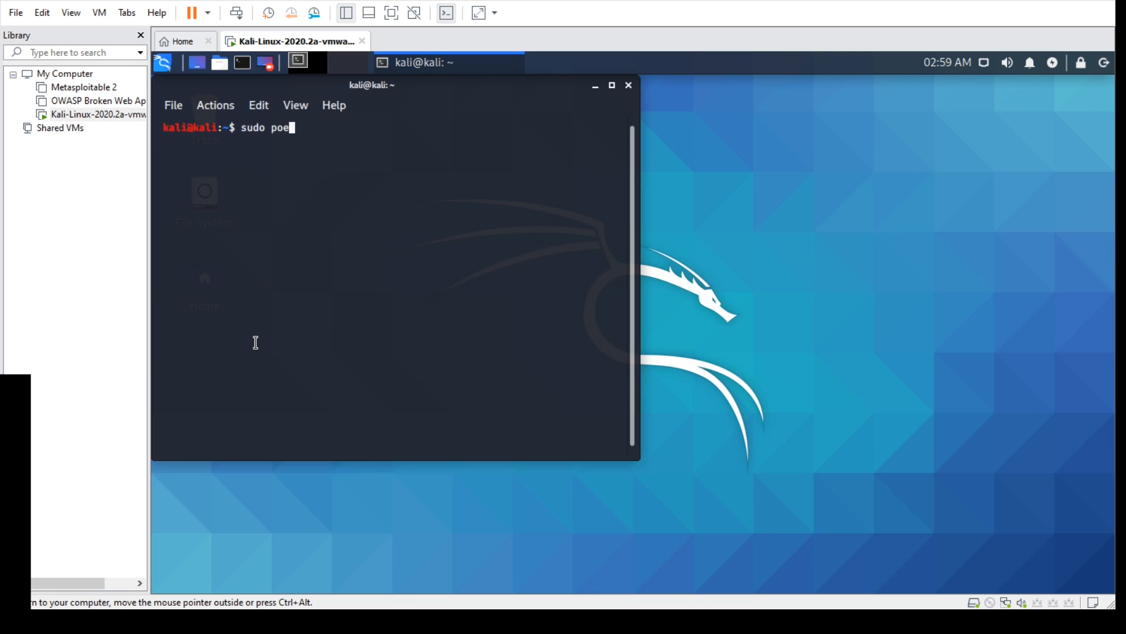
key(BackSpace)
text(weroff)
Step: View the power options in the Log out Kali dialog and dismiss it without choosing one
click(1105, 63)
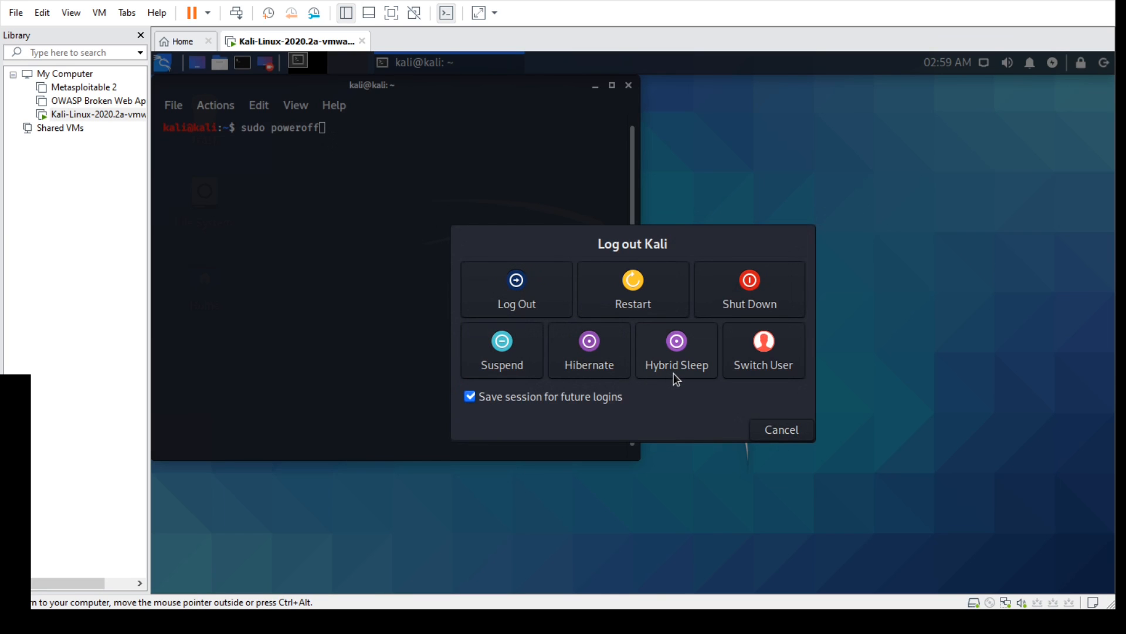
click(795, 431)
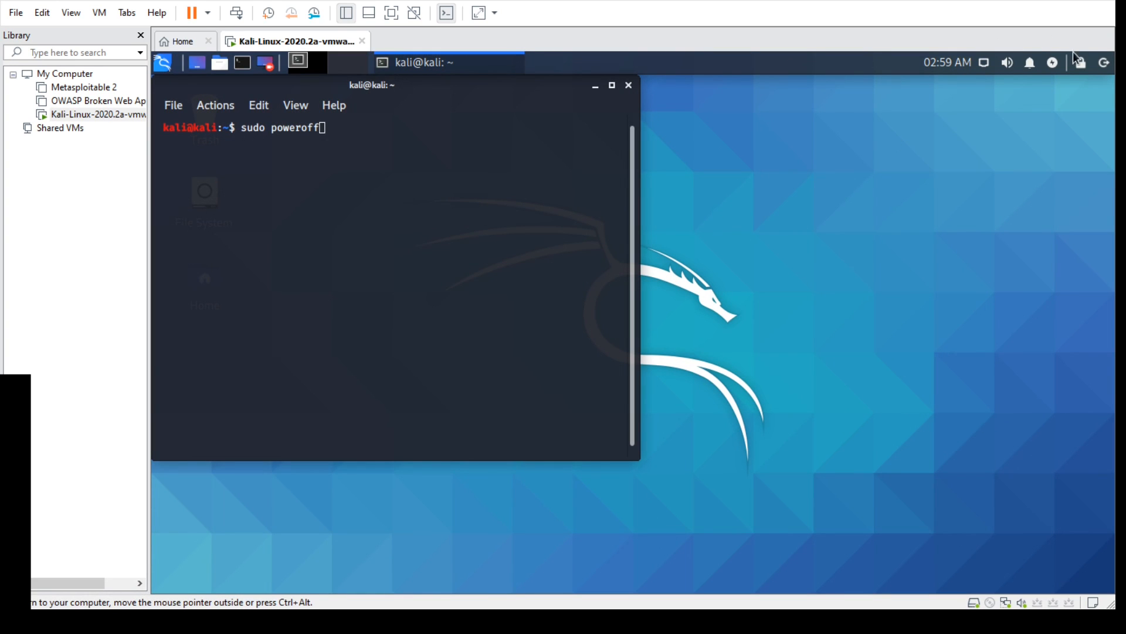
Step: Run the prepared sudo poweroff command in the terminal and submit the sudo password to shut down the virtual machine
click(363, 132)
key(Return)
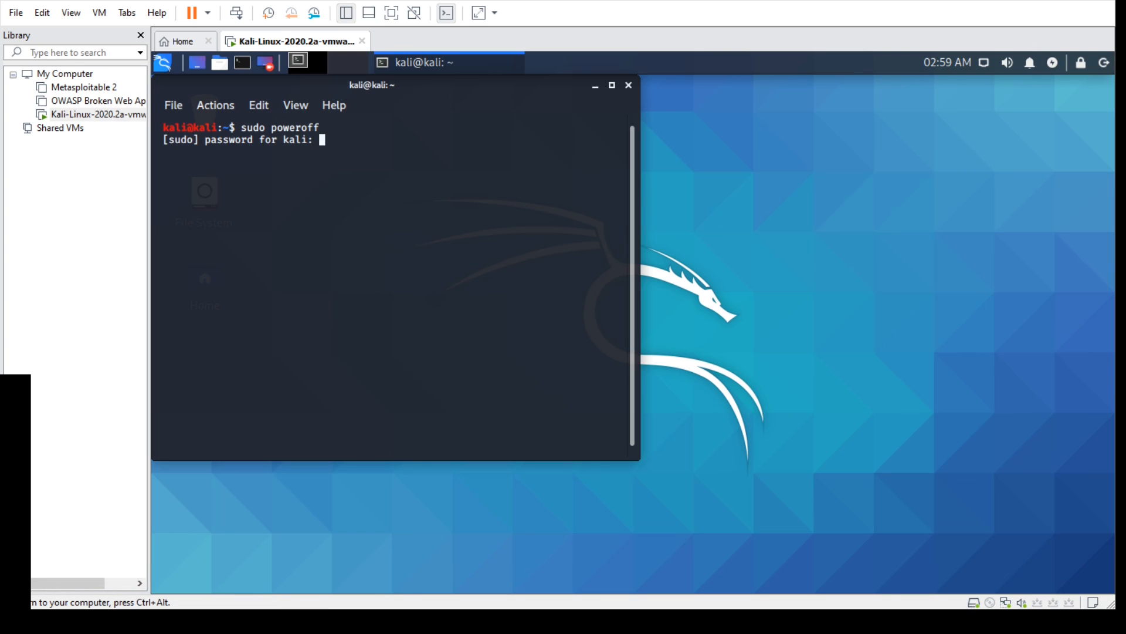
key(Return)
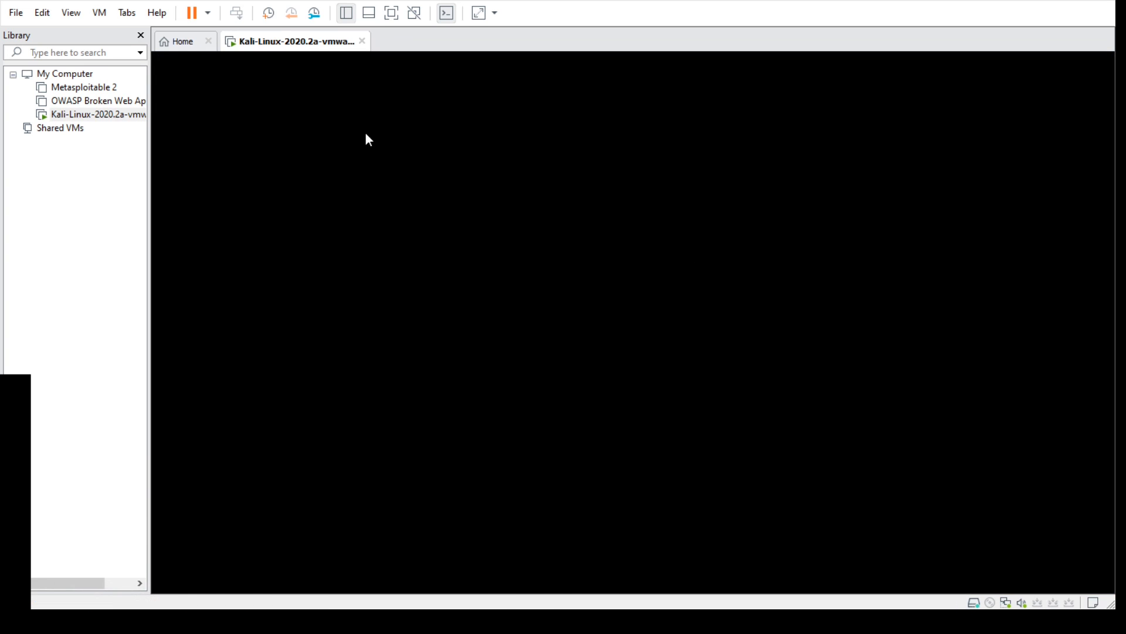